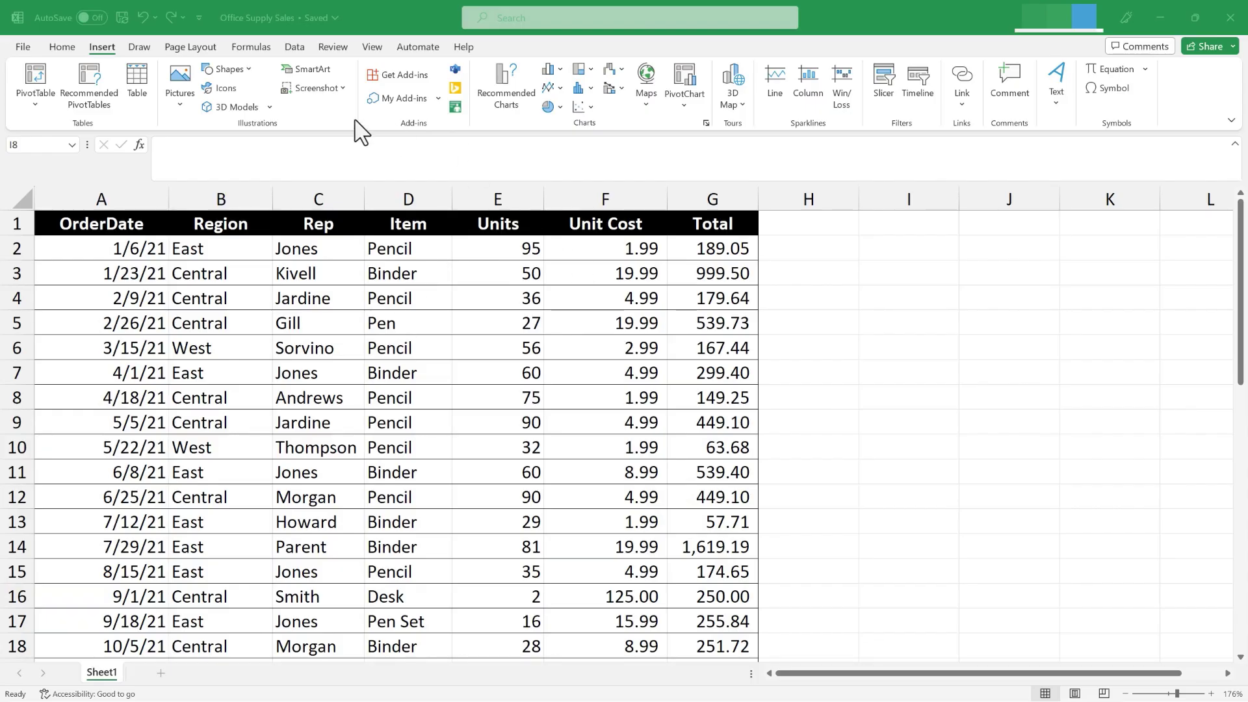
# - Browse the Home and Insert ribbon tabs, ending back on Home
pyautogui.click(63, 49)
pyautogui.click(65, 50)
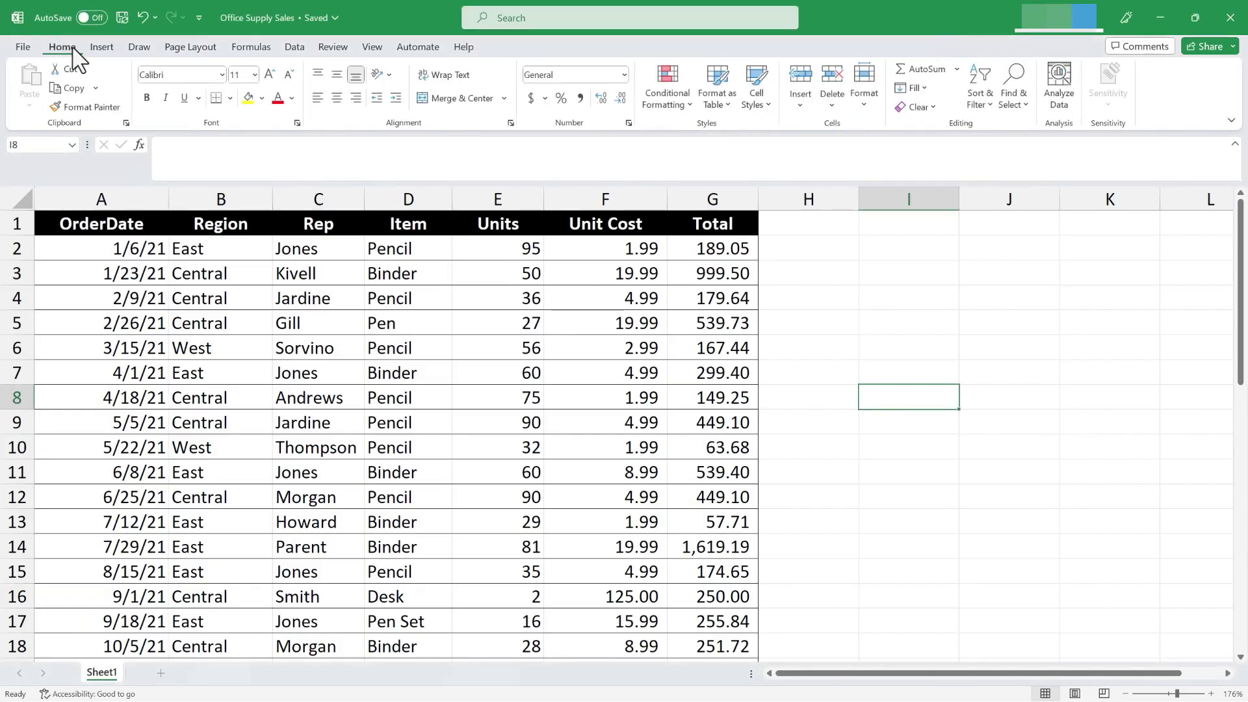
pyautogui.click(107, 51)
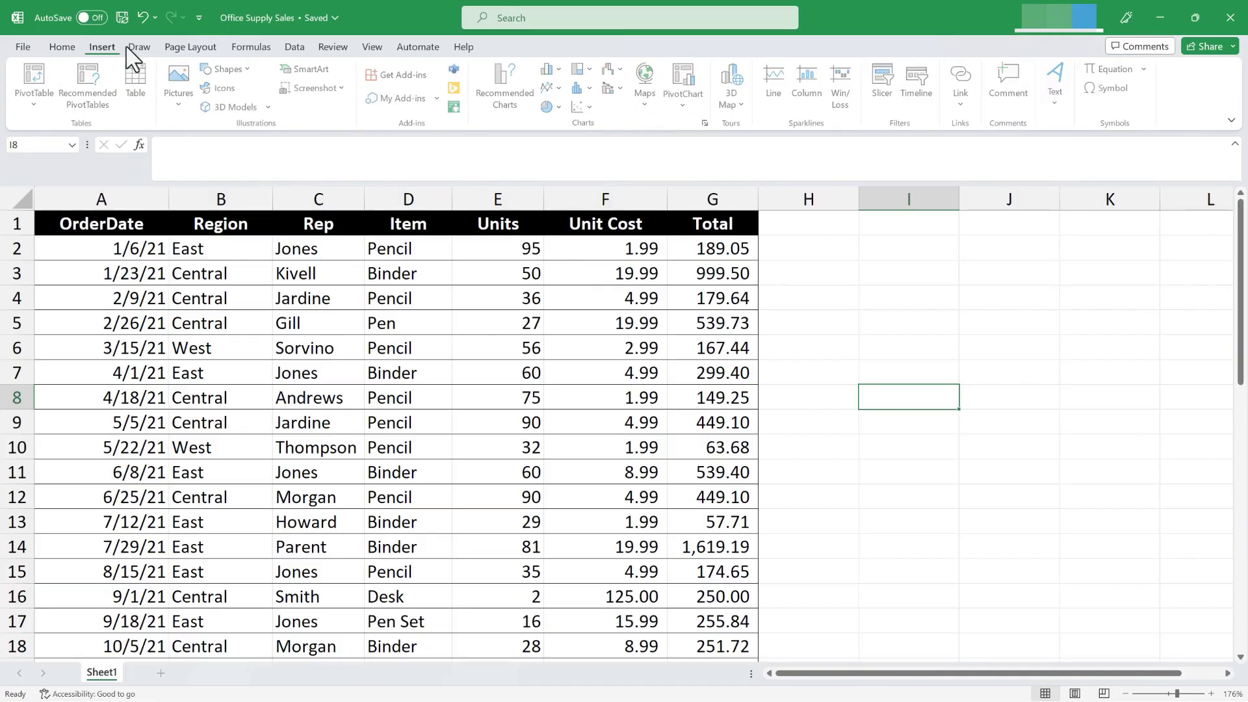
pyautogui.click(139, 47)
# - Open the Alignment settings of Format Cells and close them without changes
pyautogui.scroll(2, 382, 48)
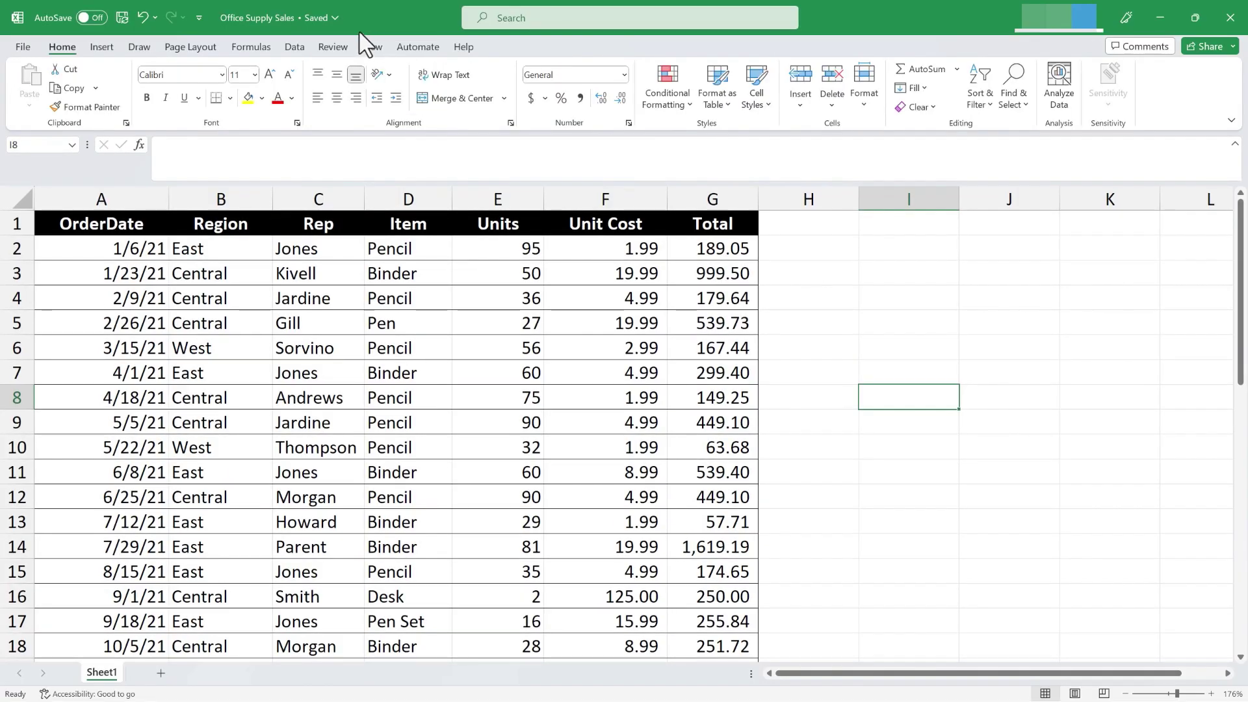
pyautogui.click(511, 123)
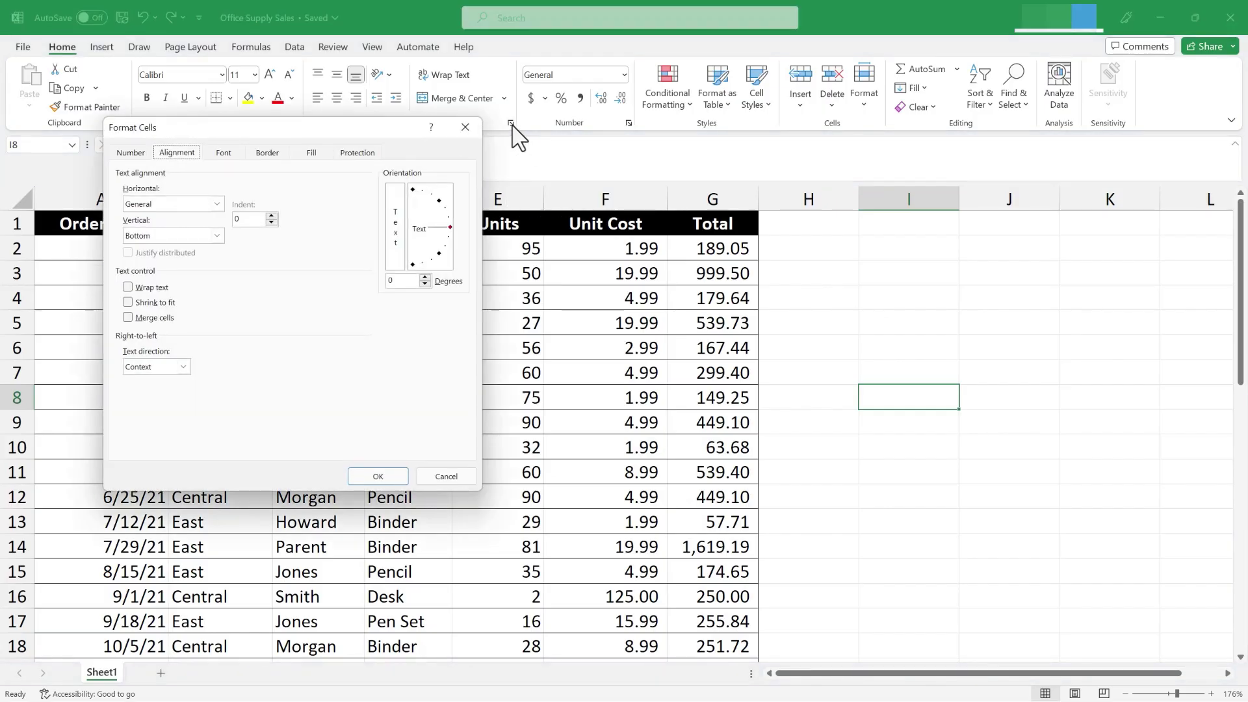
pyautogui.click(473, 127)
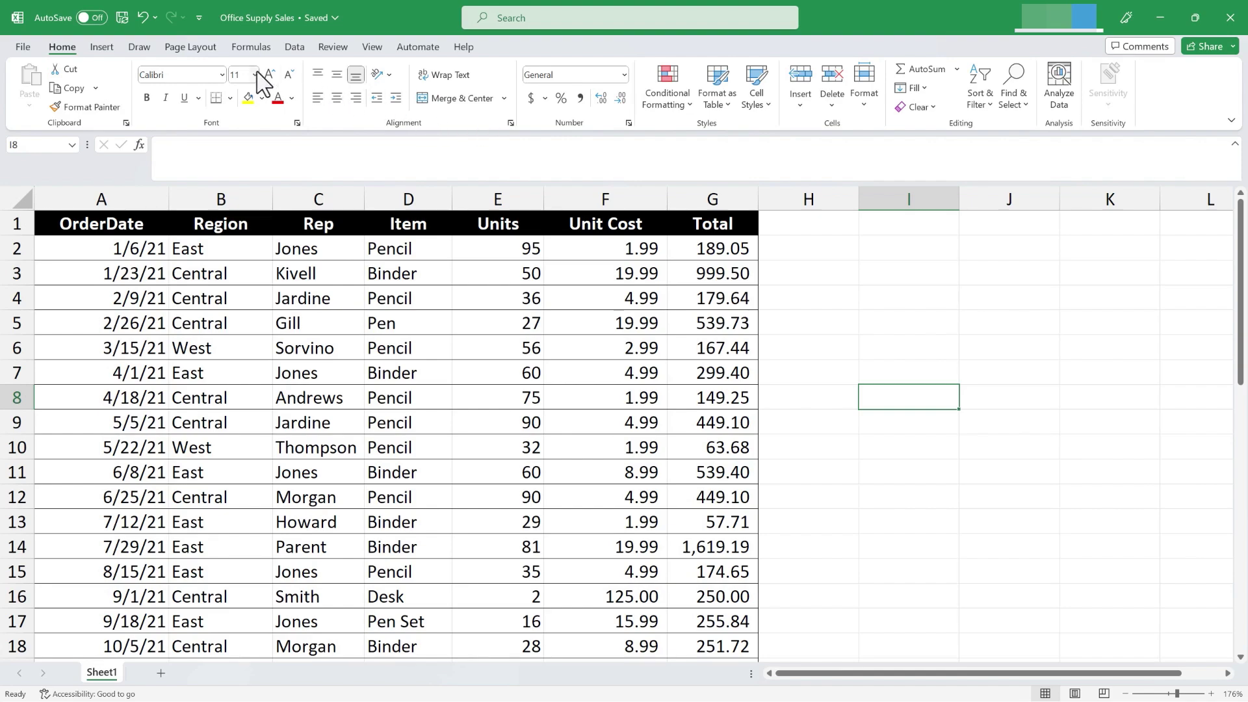
# - Open Page Setup from the Page Layout Sheet Options launcher and cancel it unchanged
pyautogui.click(198, 49)
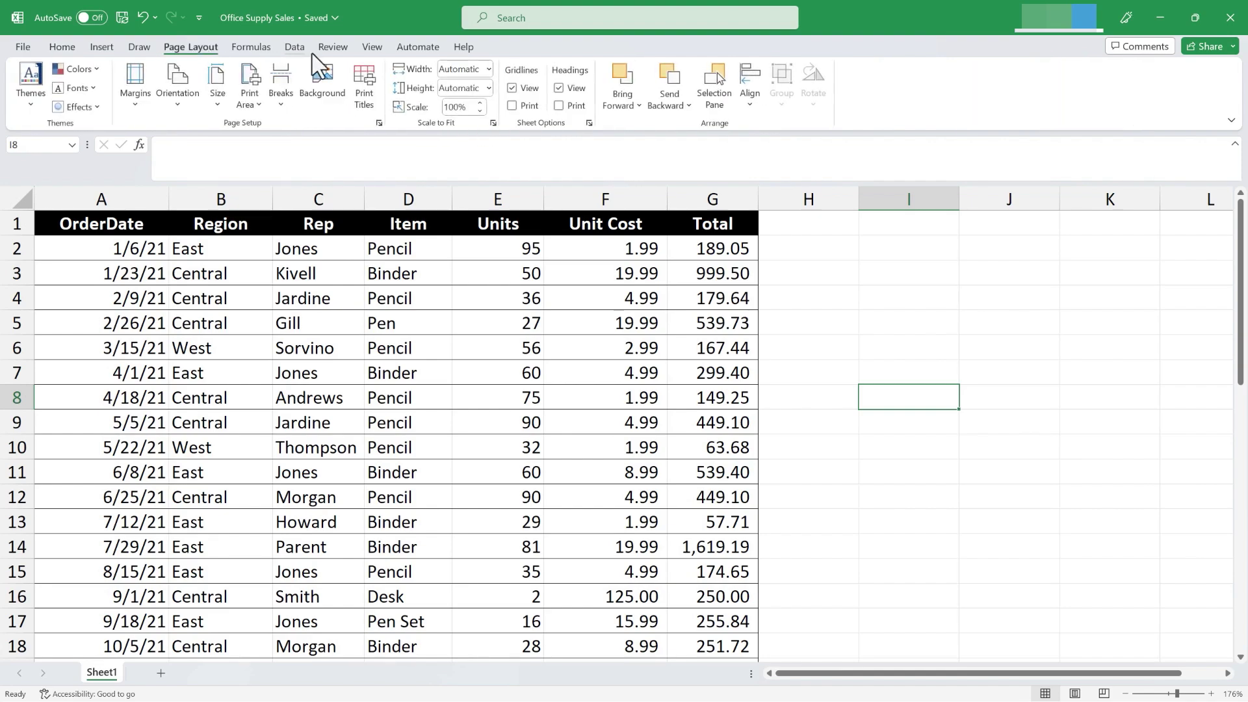
pyautogui.click(590, 123)
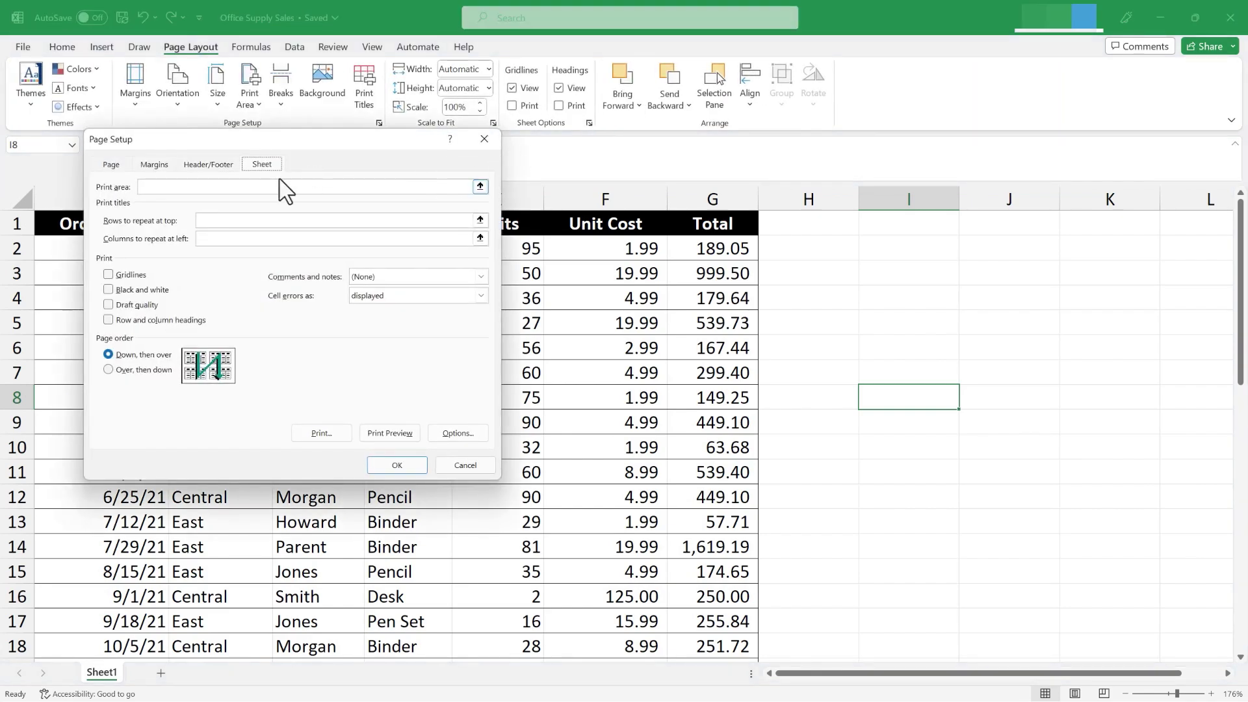
pyautogui.click(462, 468)
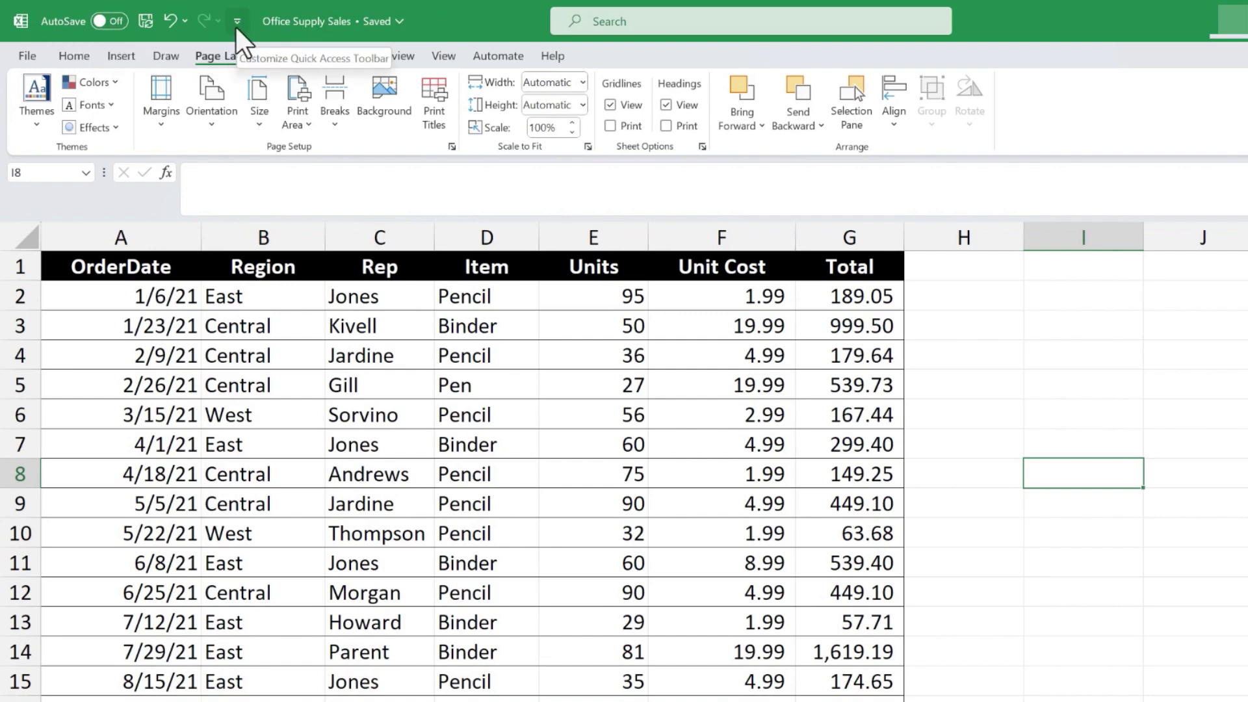
# - Dismiss the toolbar's right-click menu and show the Customize Quick Access Toolbar command list
pyautogui.rightClick(195, 32)
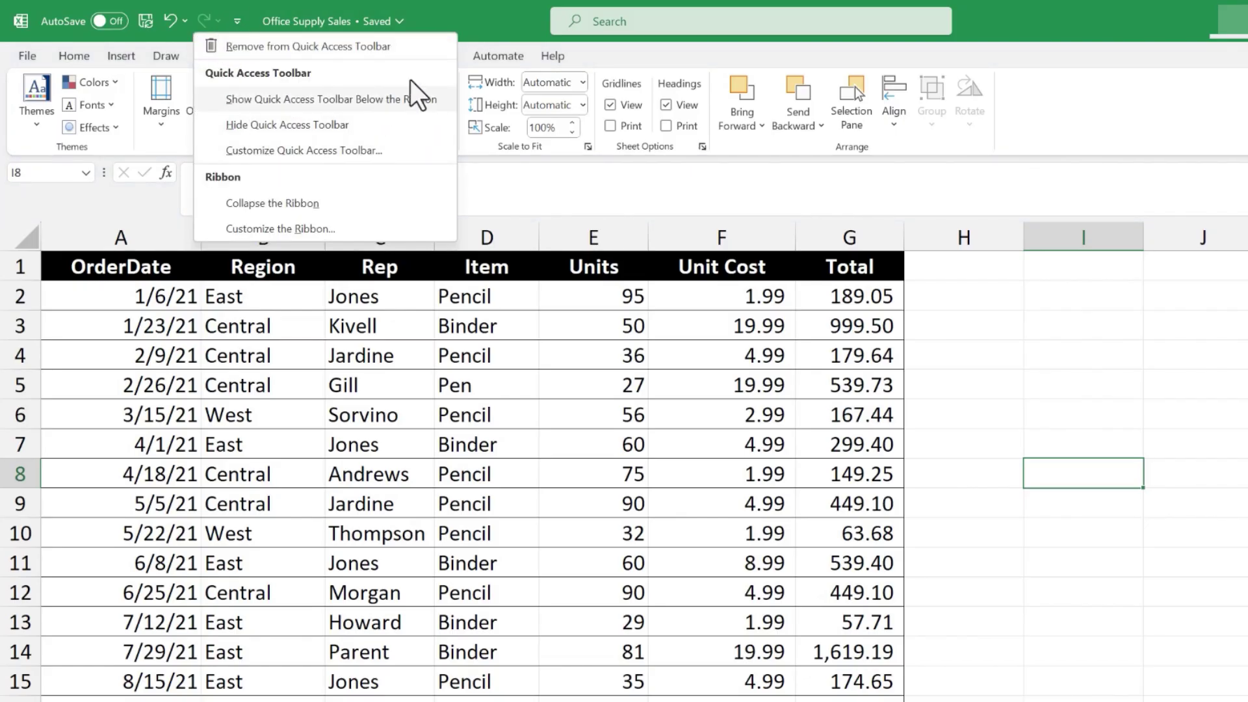
pyautogui.click(384, 29)
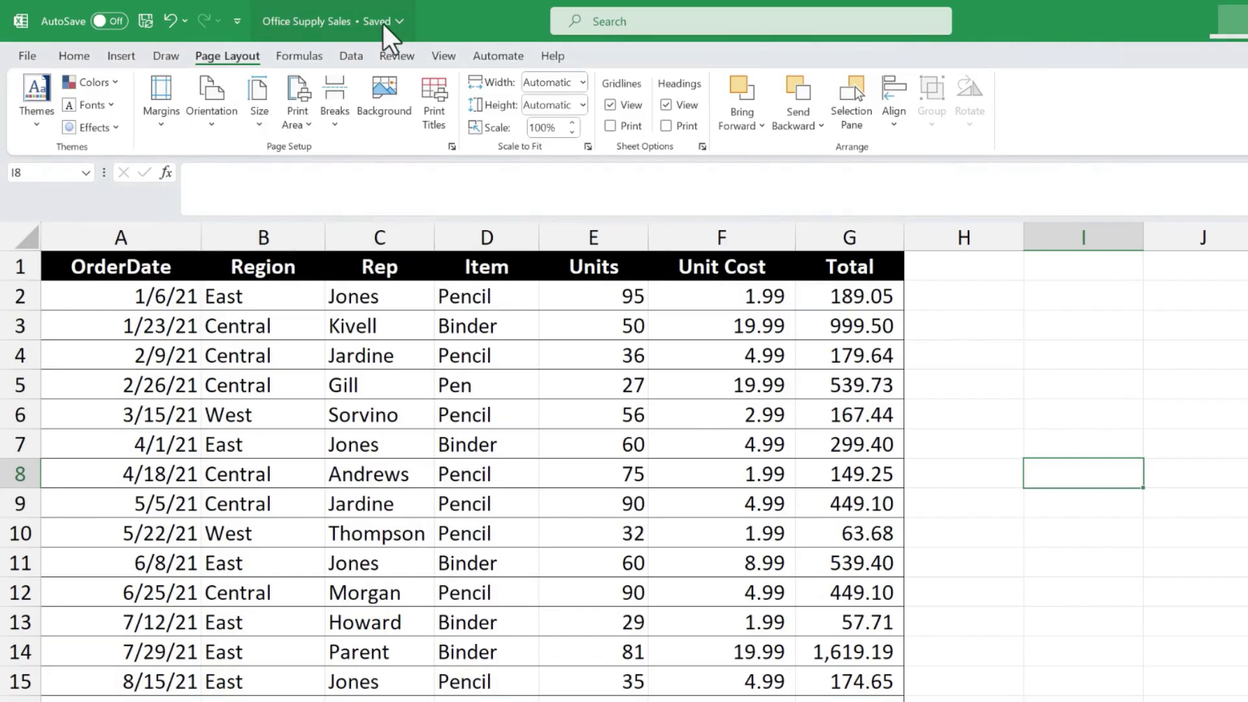
pyautogui.click(236, 24)
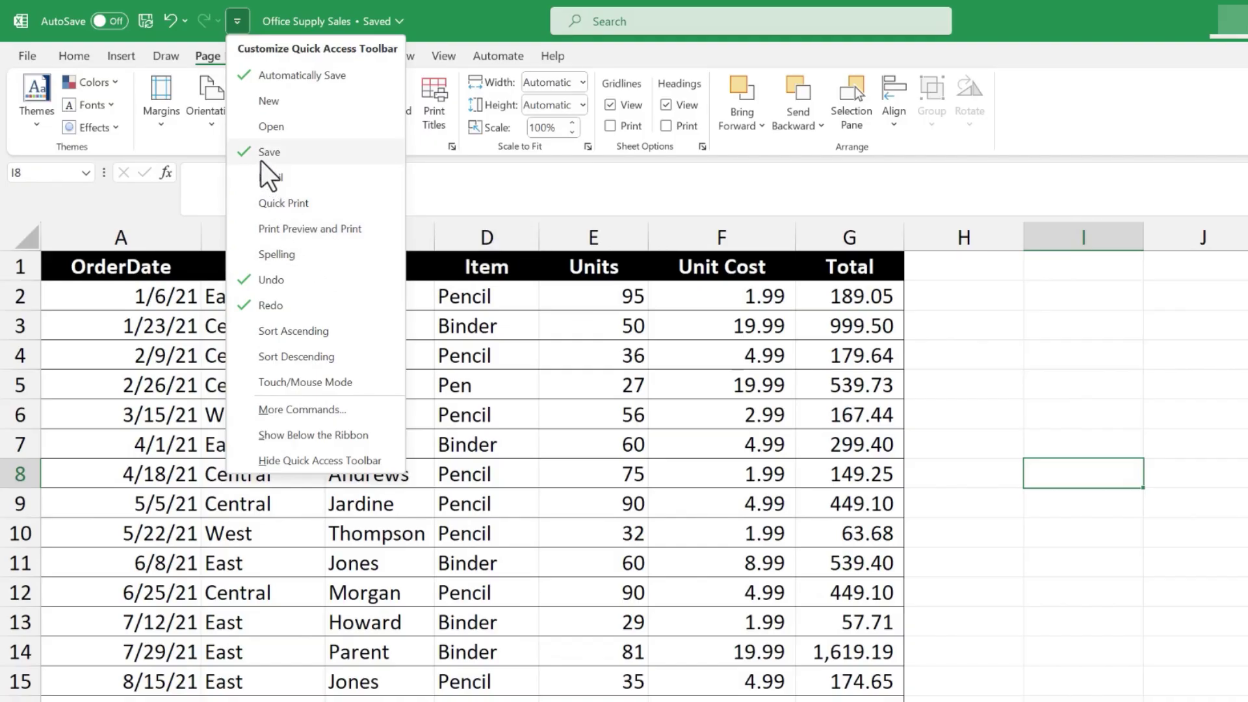
# - Add New to the Quick Access Toolbar, test it, and close the blank Book2
pyautogui.click(261, 109)
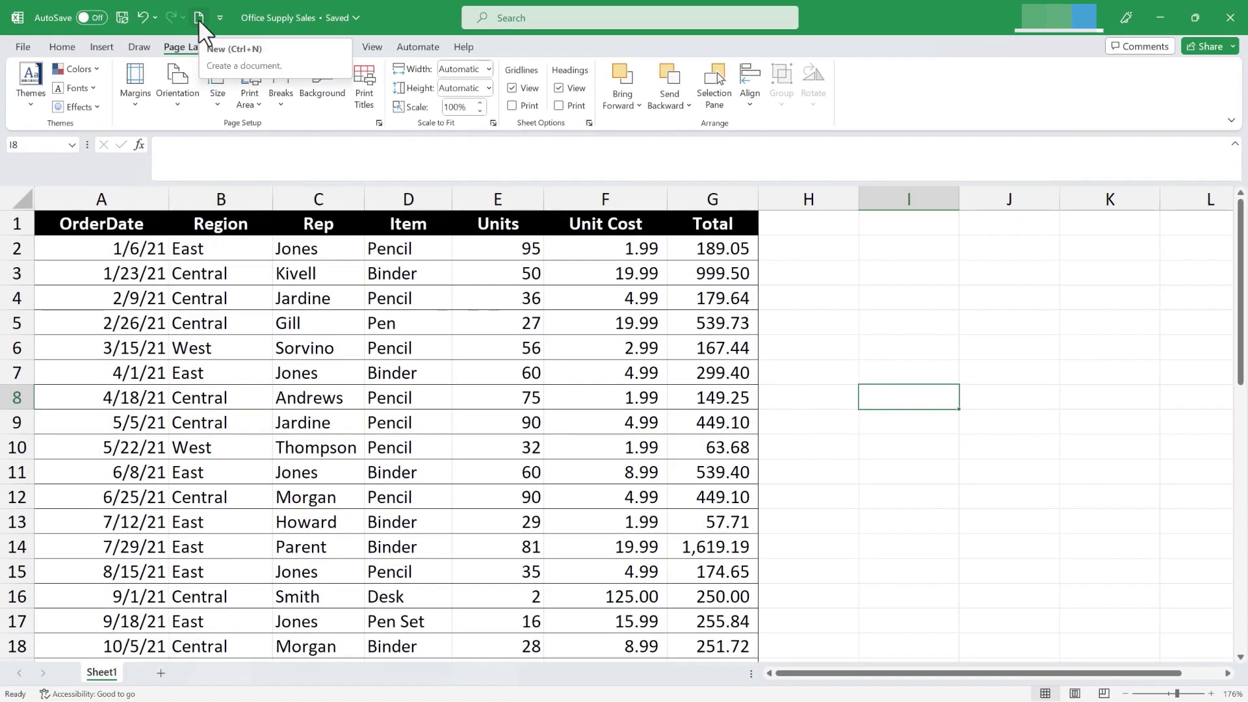
pyautogui.click(199, 18)
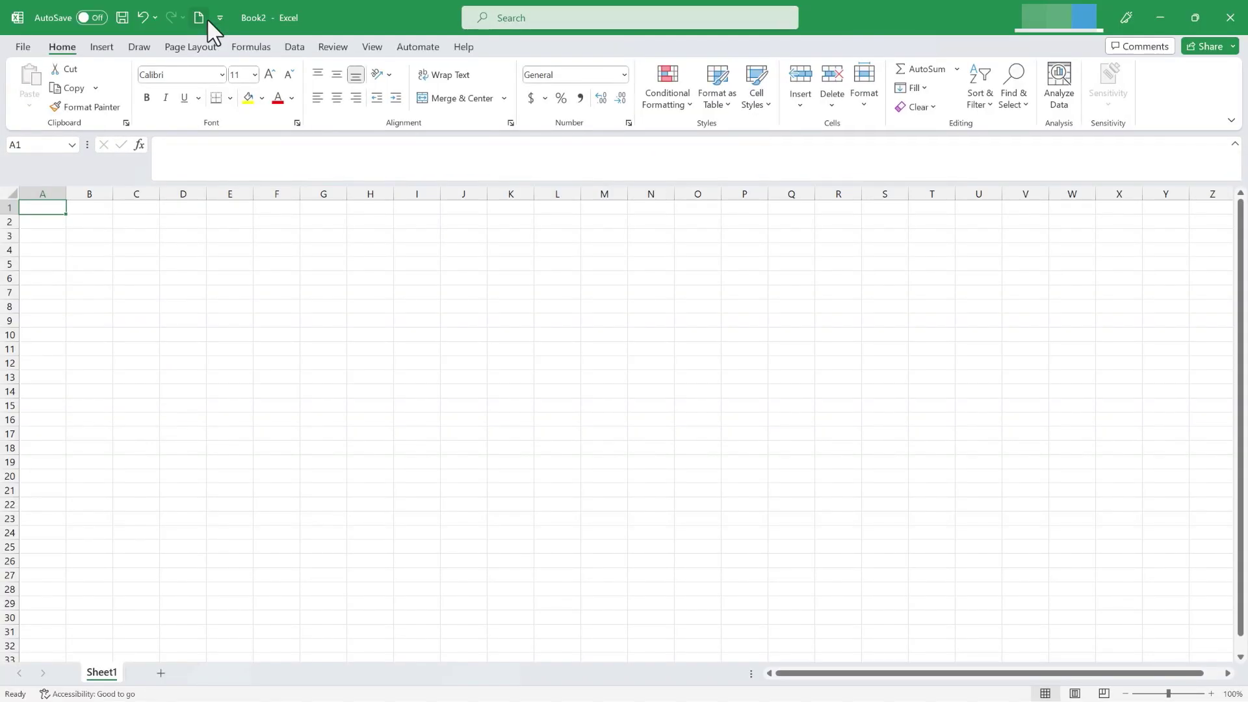
pyautogui.click(1231, 17)
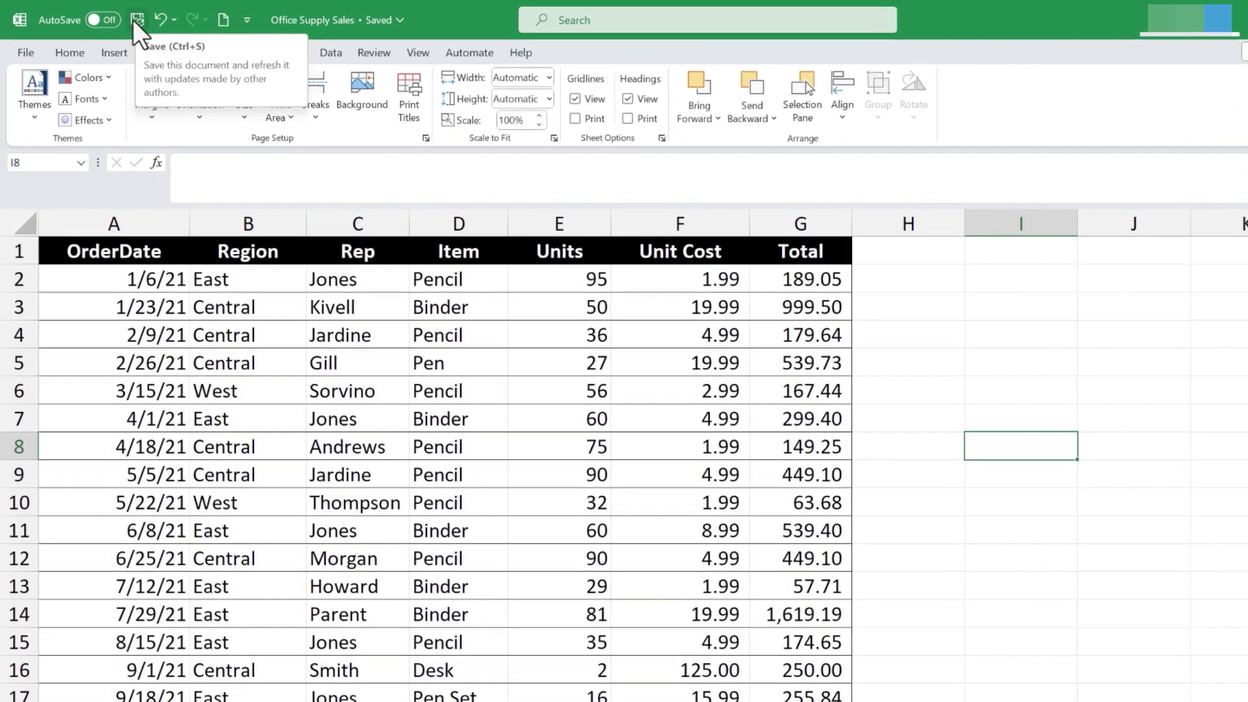
pyautogui.click(173, 20)
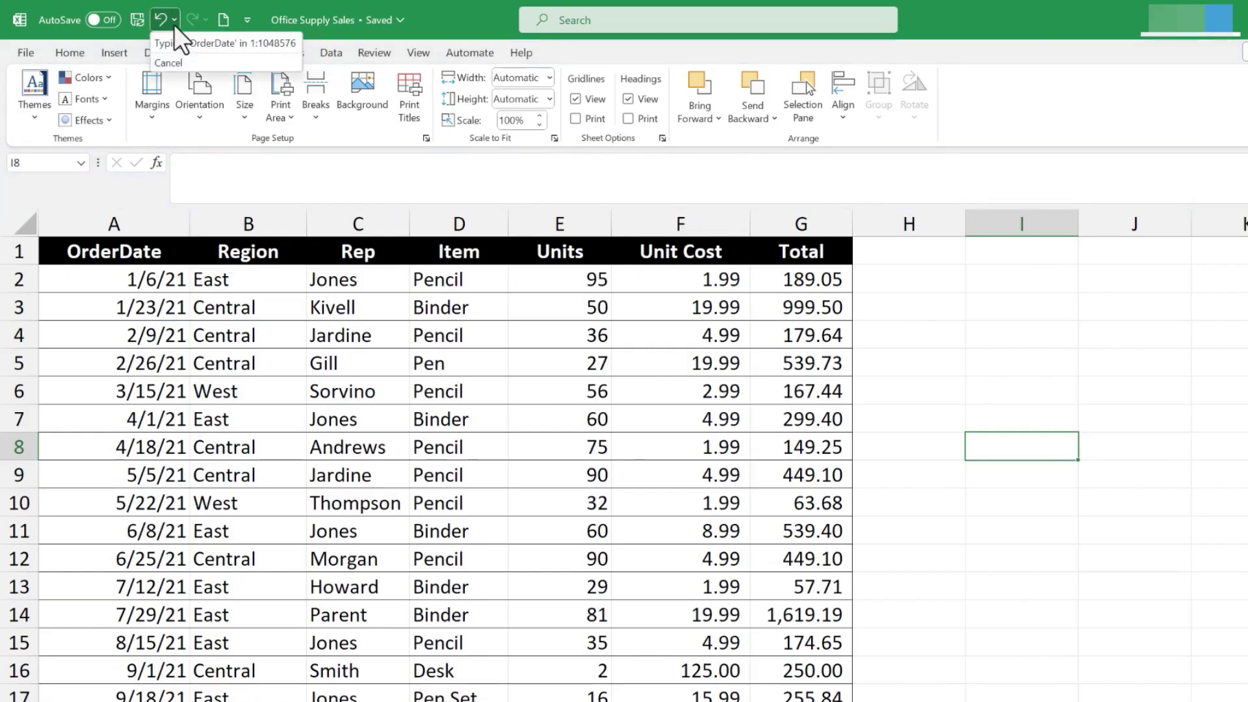
pyautogui.click(928, 312)
pyautogui.write('ZXC')
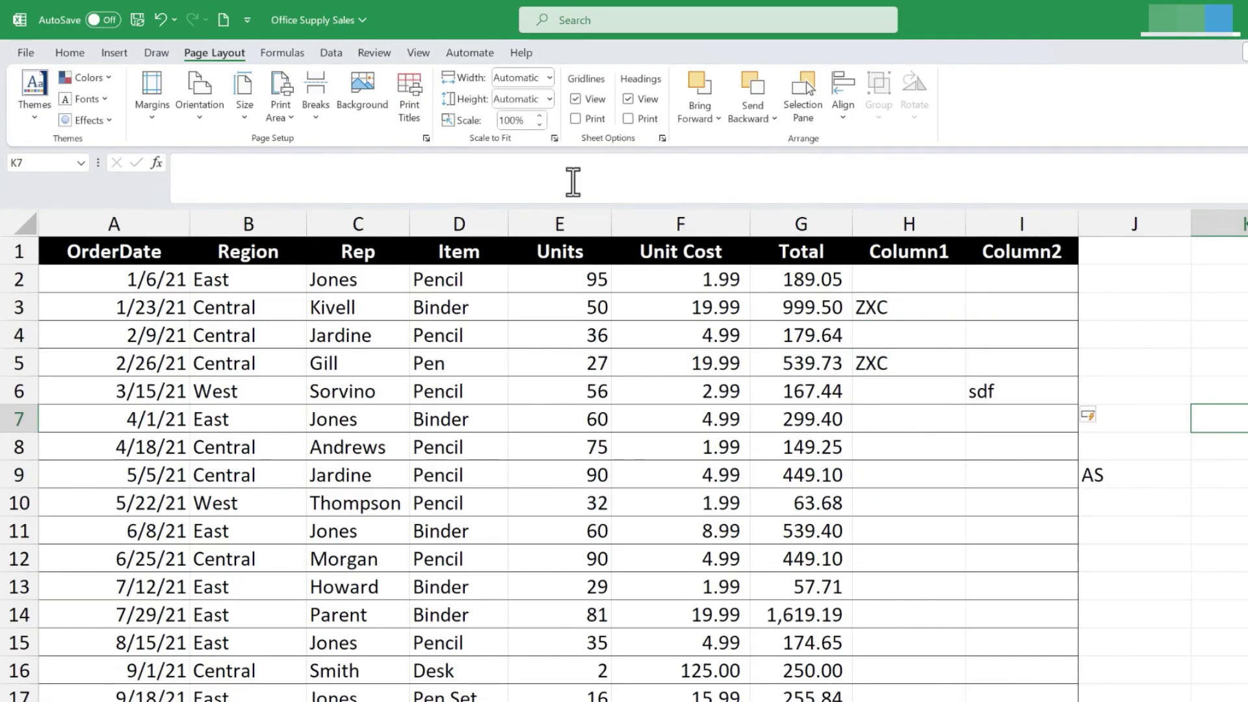
pyautogui.click(173, 19)
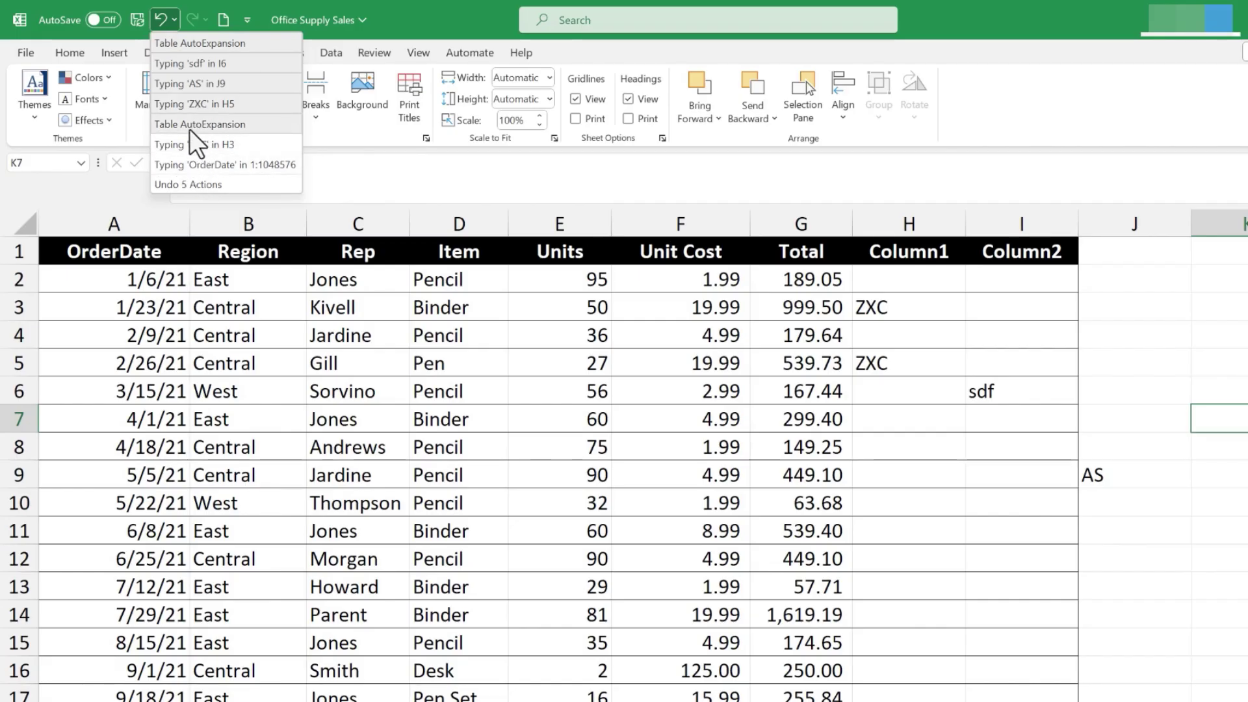
pyautogui.click(201, 168)
pyautogui.click(953, 305)
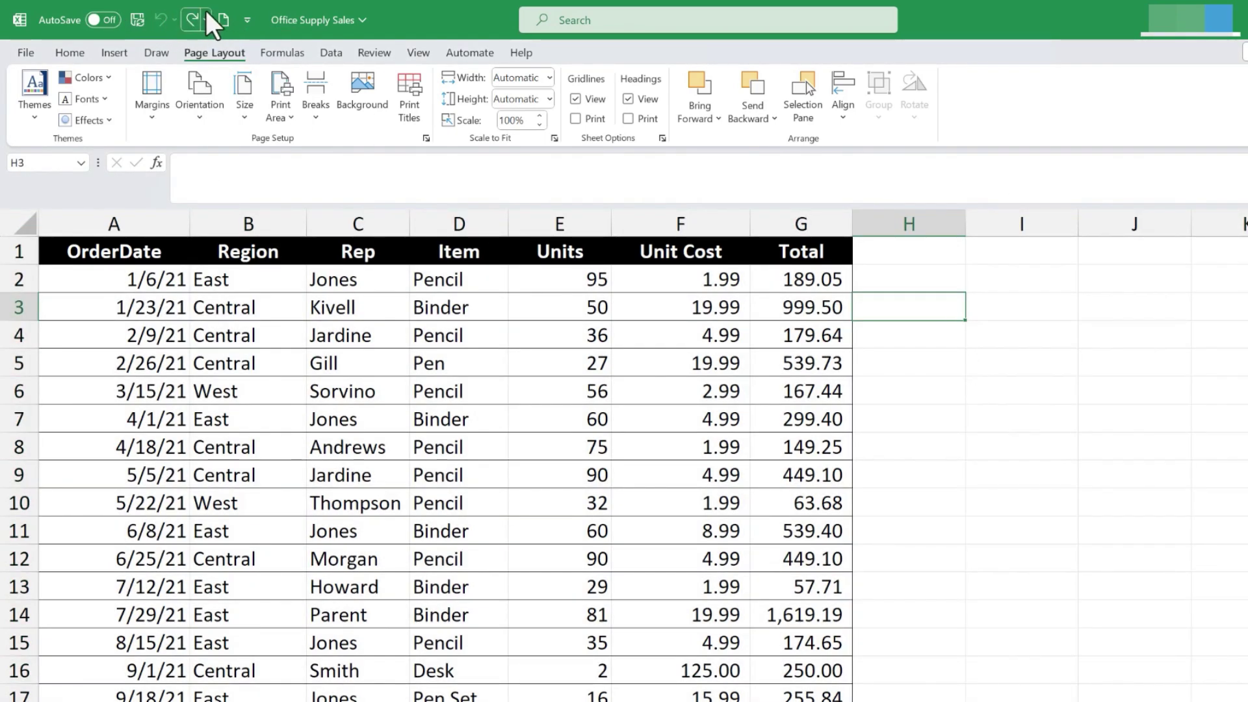
# - In More Commands, list All Commands and add Paste Special… to the Quick Access Toolbar
pyautogui.click(247, 20)
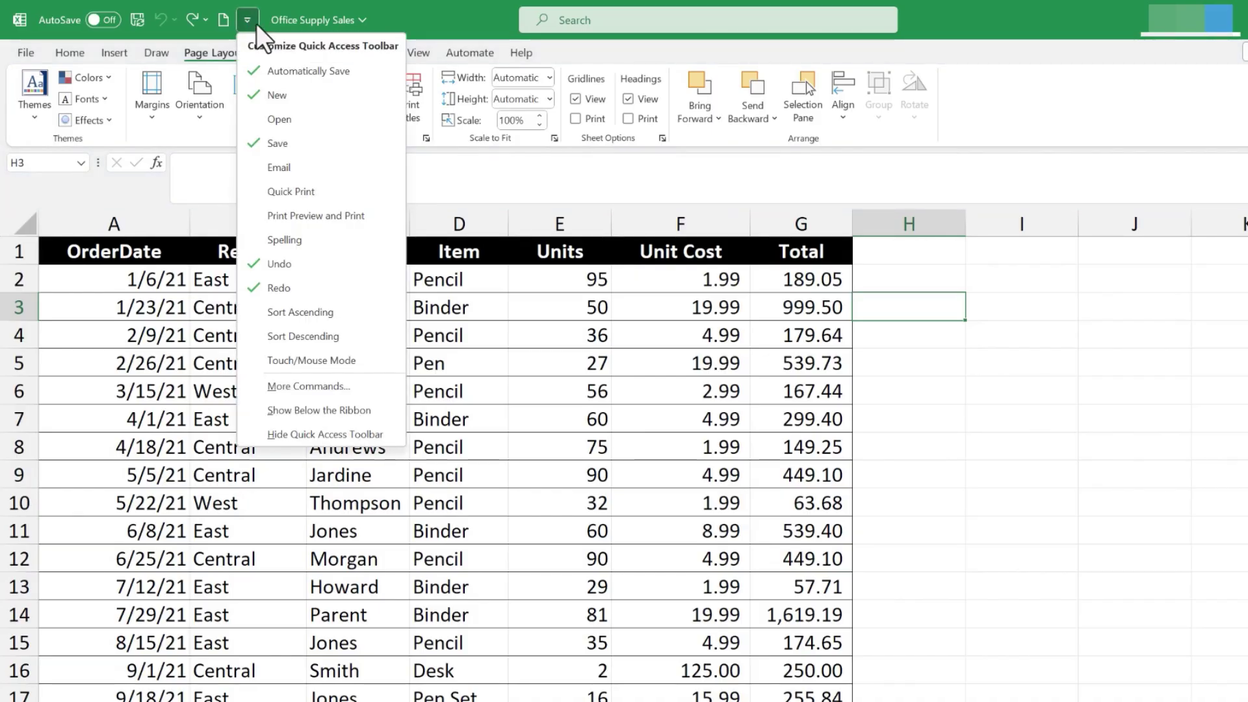
pyautogui.click(338, 385)
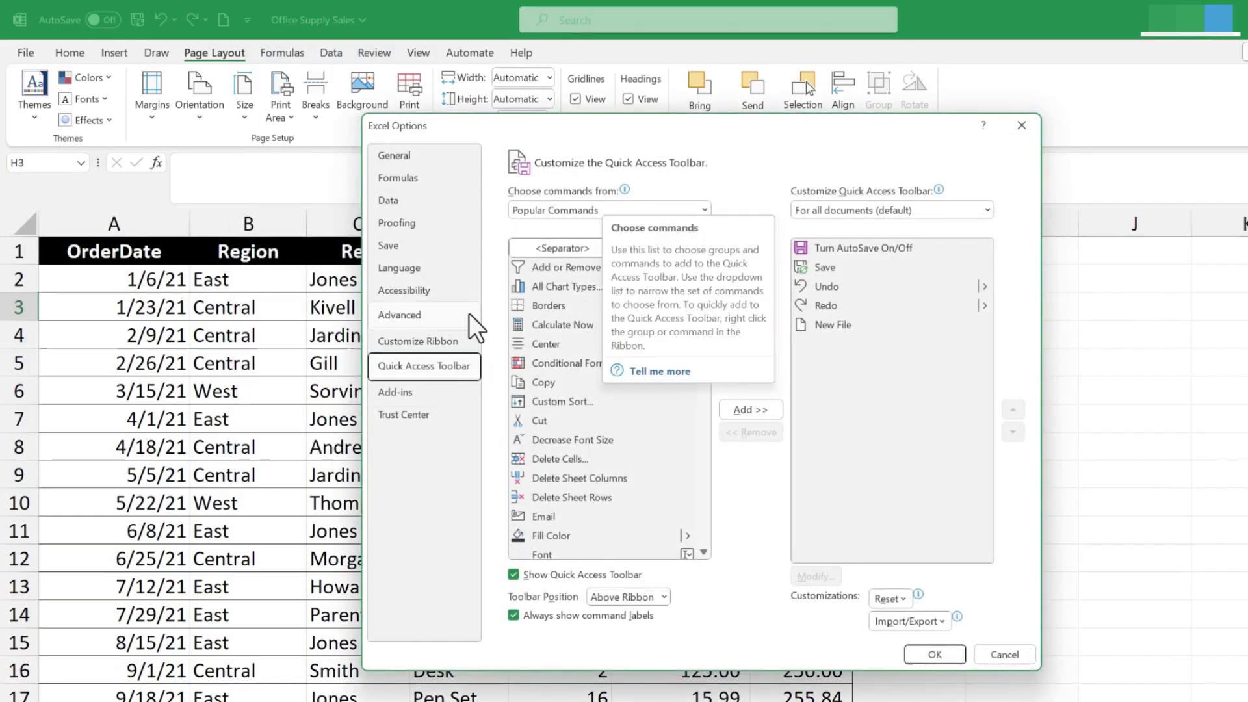
pyautogui.click(686, 208)
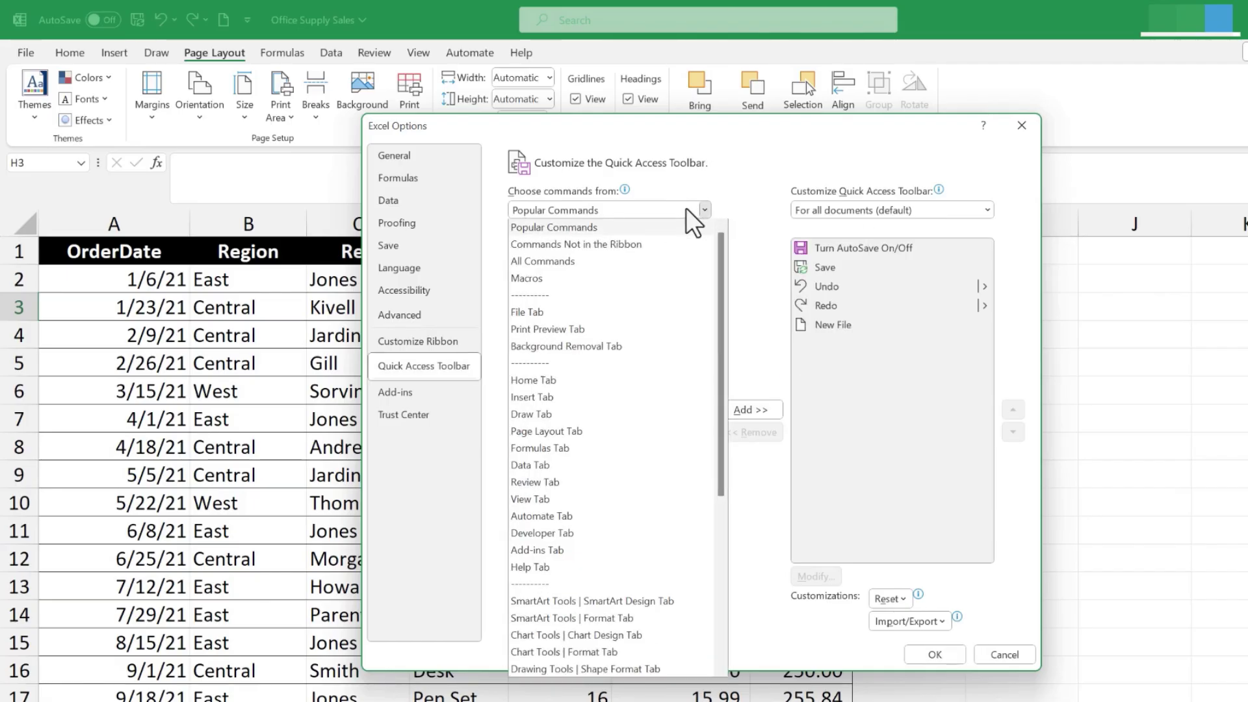
pyautogui.click(566, 263)
pyautogui.scroll(-20, 692, 282)
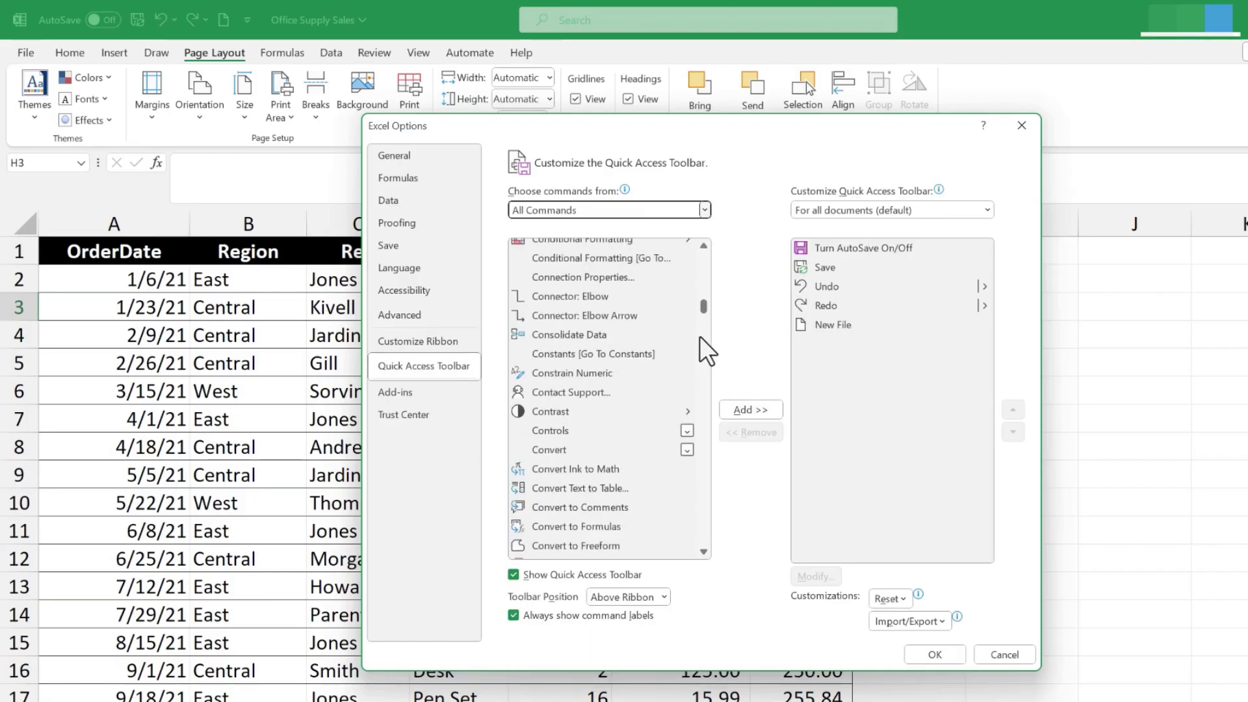
pyautogui.scroll(-20, 703, 443)
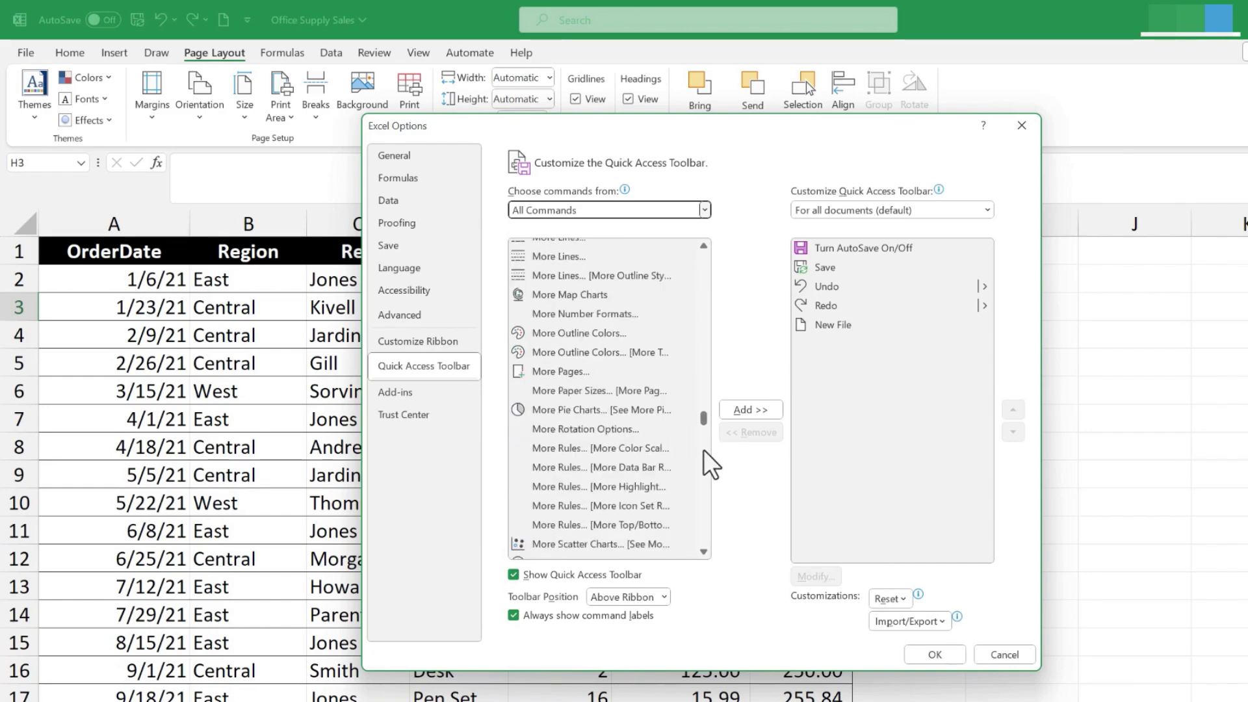
pyautogui.scroll(10, 704, 459)
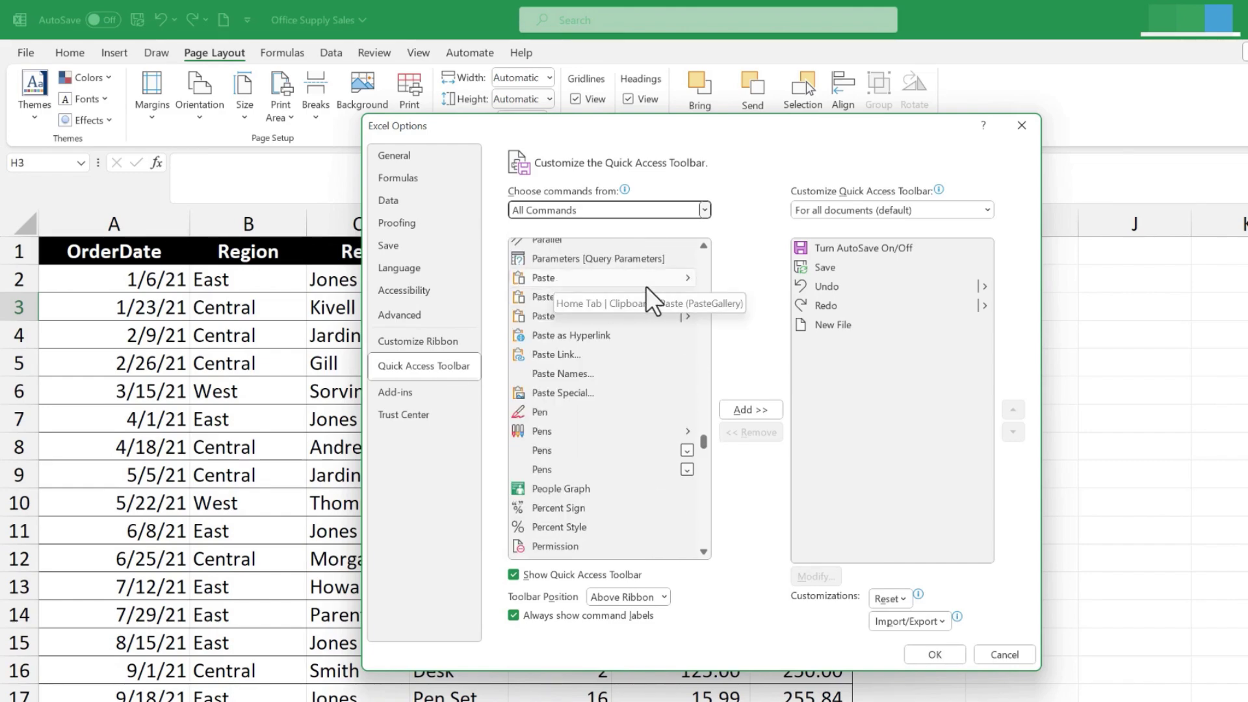
pyautogui.click(576, 392)
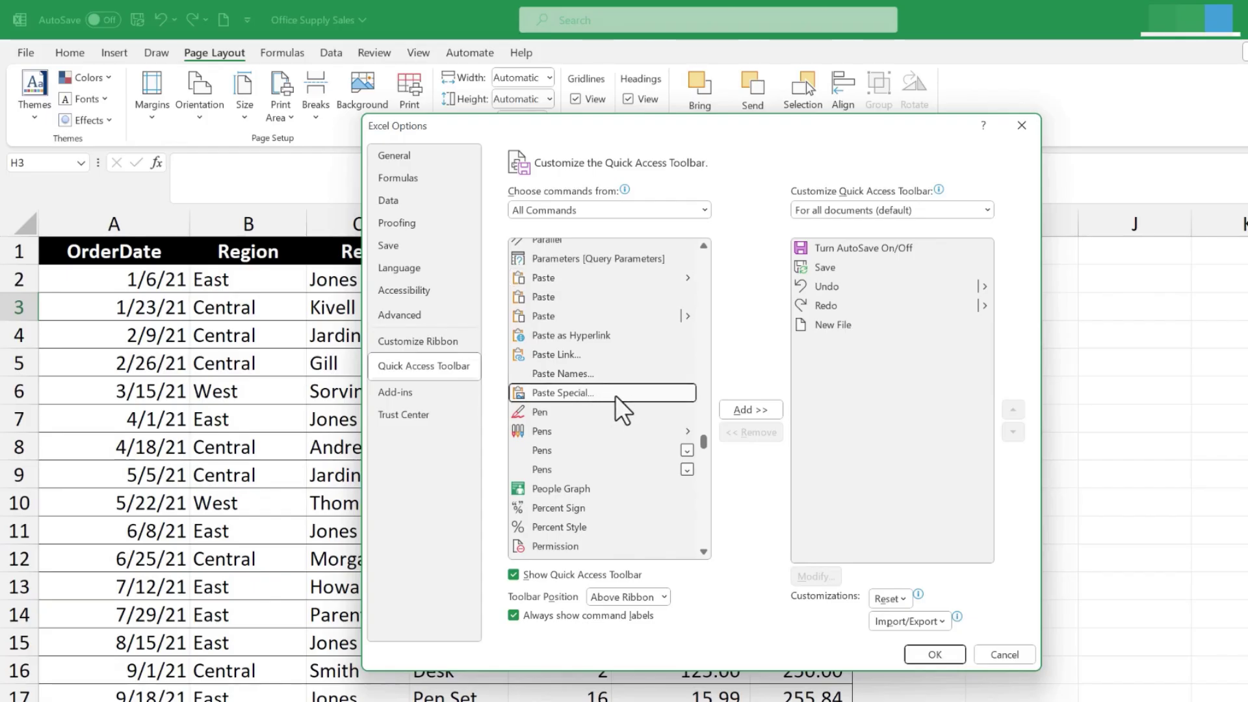
pyautogui.click(740, 408)
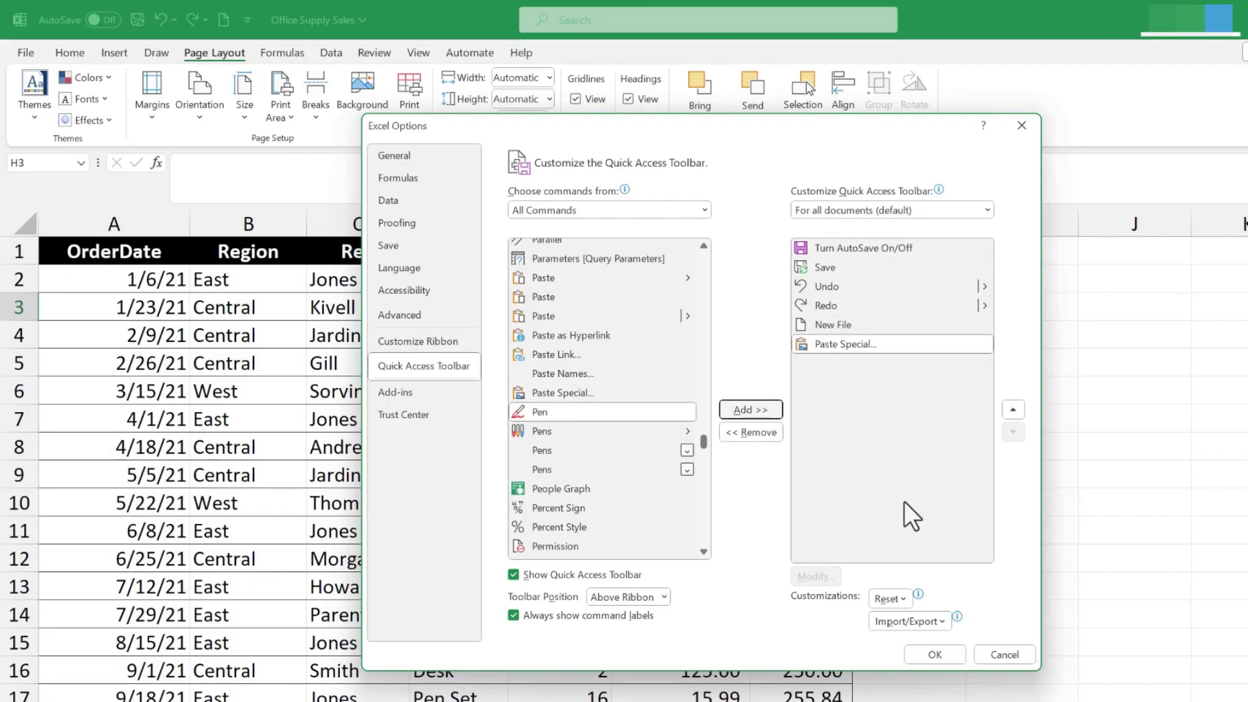
# - Confirm the toolbar change and copy the OrderDate, Region and Rep headers A1:C1
pyautogui.click(935, 655)
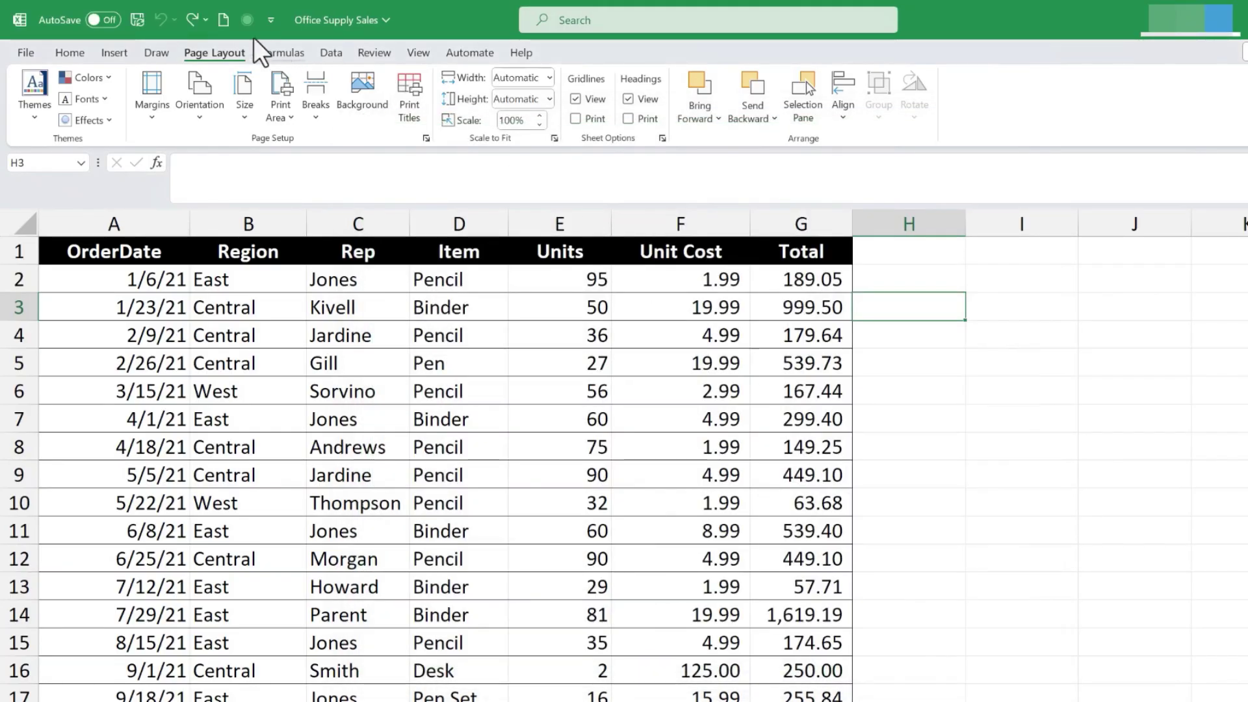
pyautogui.press('Left')
pyautogui.press('Down')
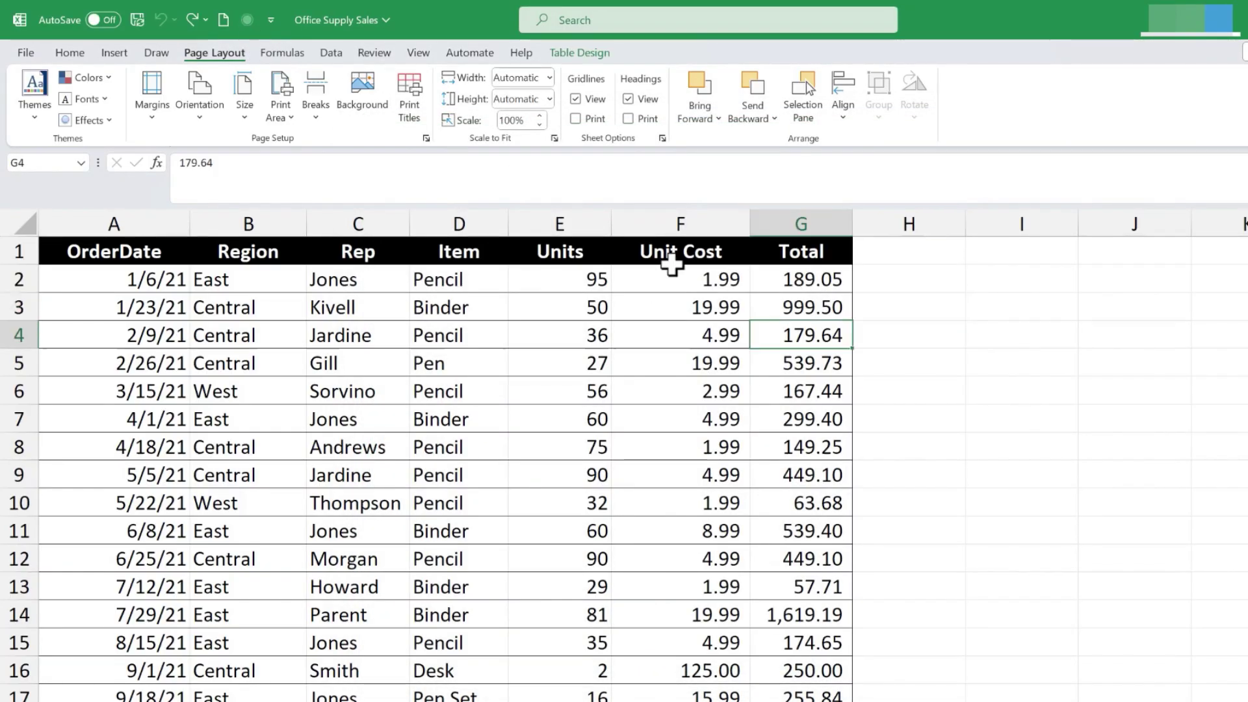
pyautogui.moveTo(145, 251); pyautogui.dragTo(382, 255)
pyautogui.hotkey('ctrl', 'c')
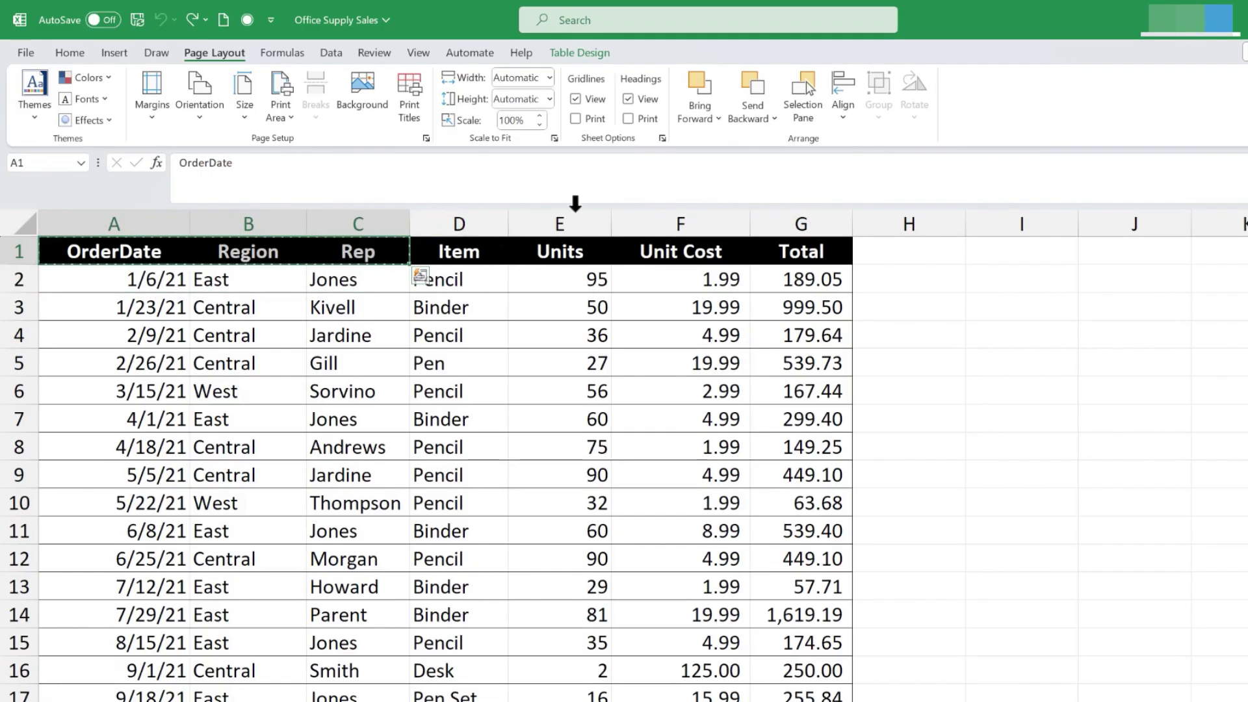
# - Paste only the formats into I1:K1 using the toolbar's Paste Special
pyautogui.click(1021, 254)
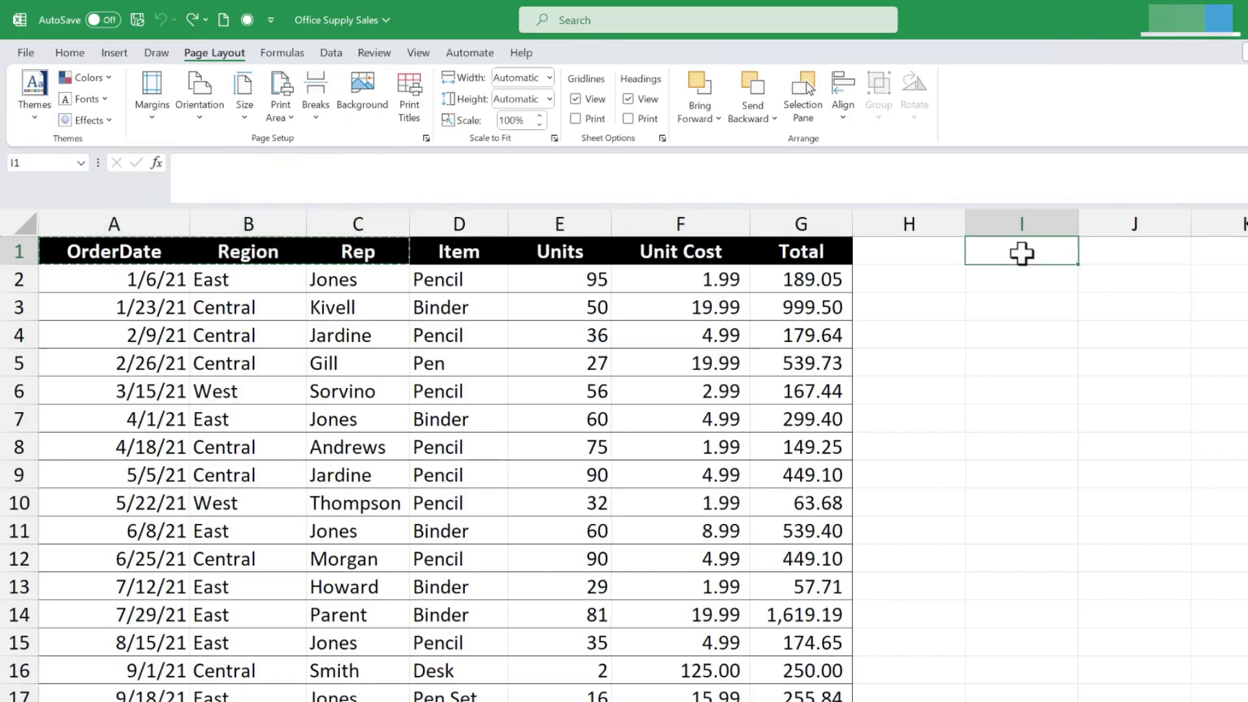
pyautogui.click(244, 15)
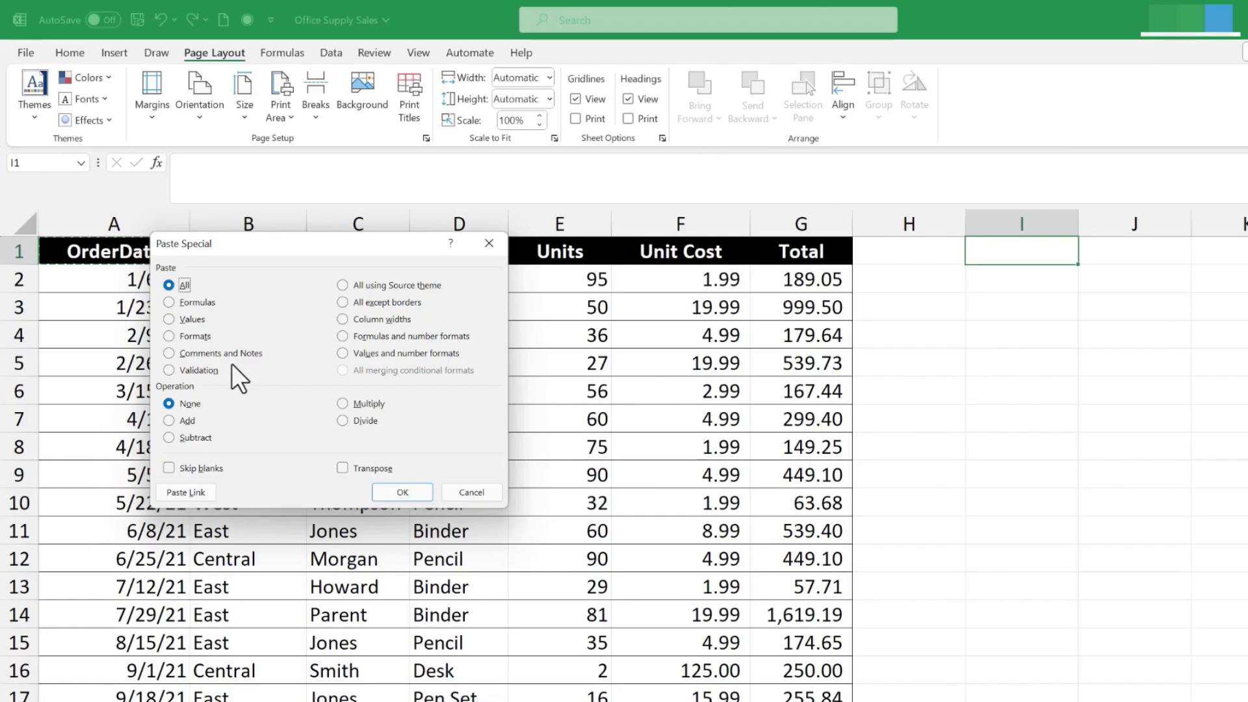
pyautogui.click(205, 337)
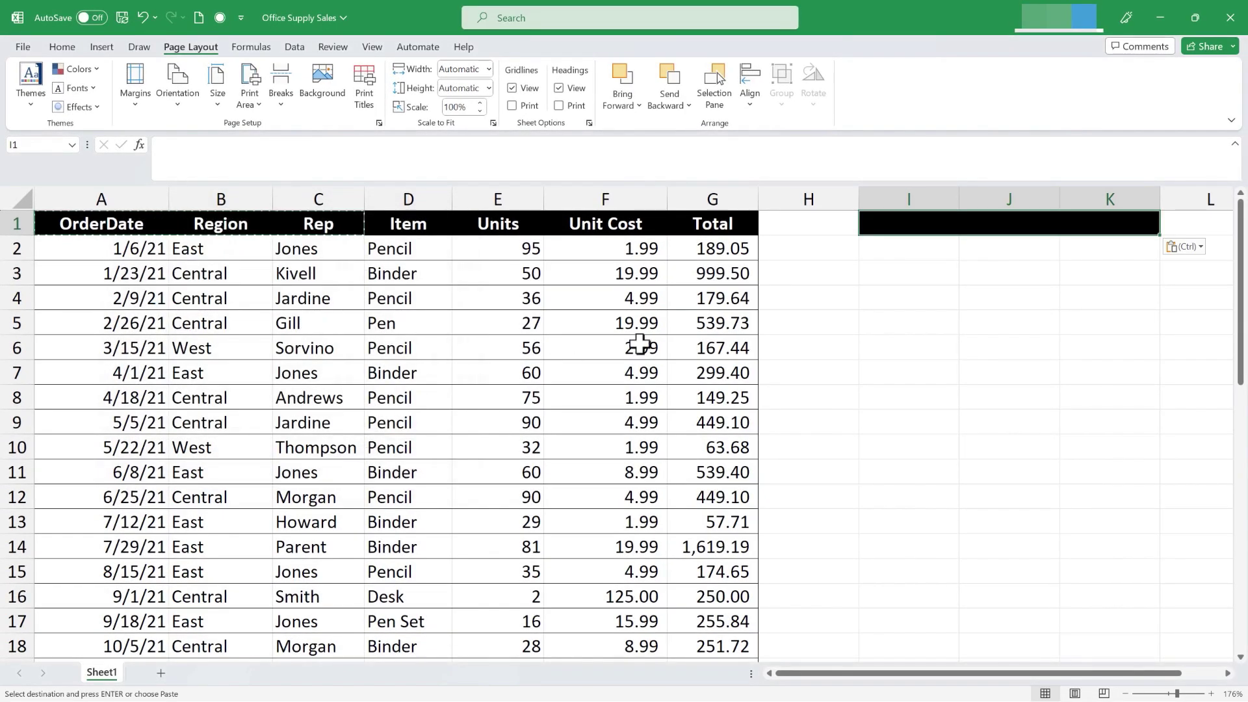
# - Enter 'It worked!' in cell I1 and show the Customize Quick Access Toolbar menu
pyautogui.write('I')
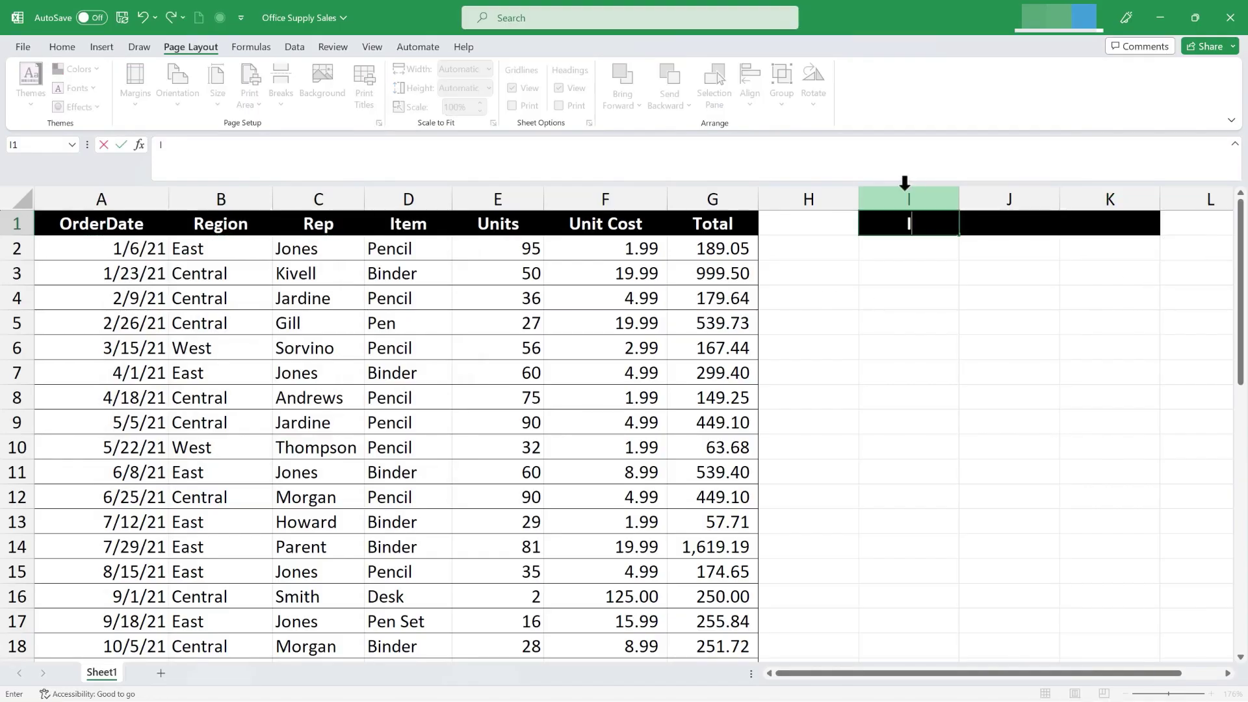
pyautogui.write('t worked!')
pyautogui.click(909, 322)
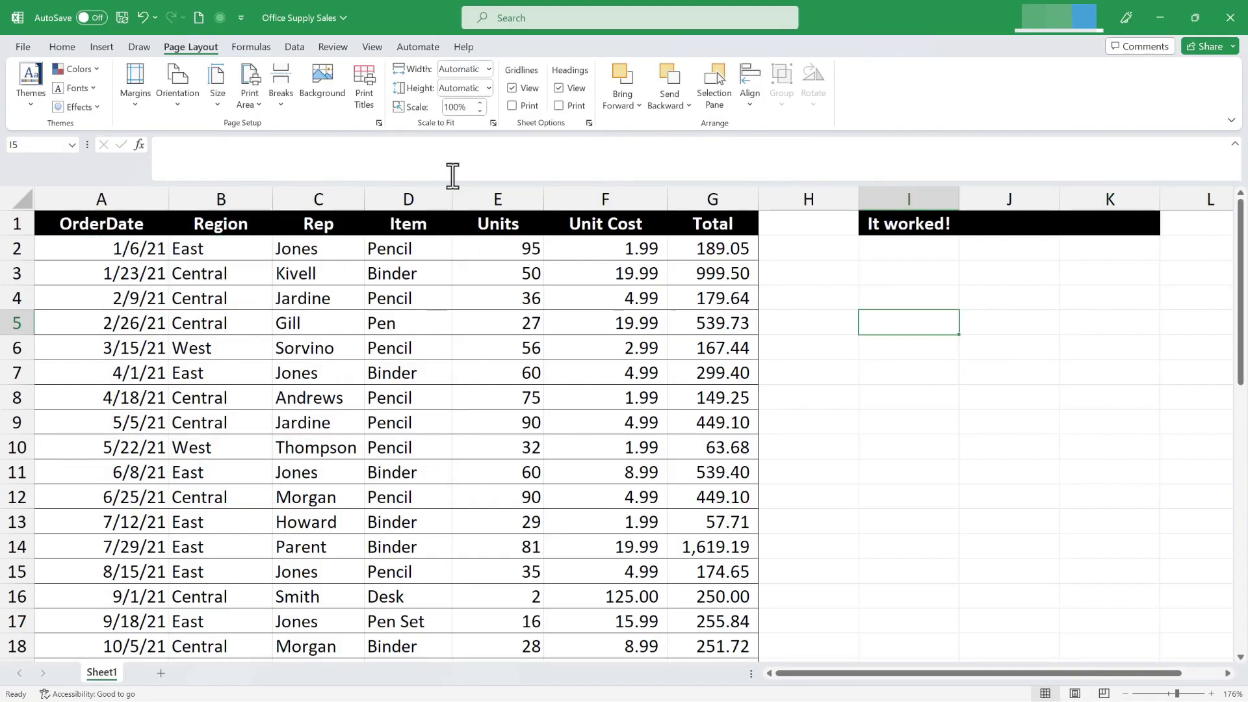
pyautogui.click(241, 18)
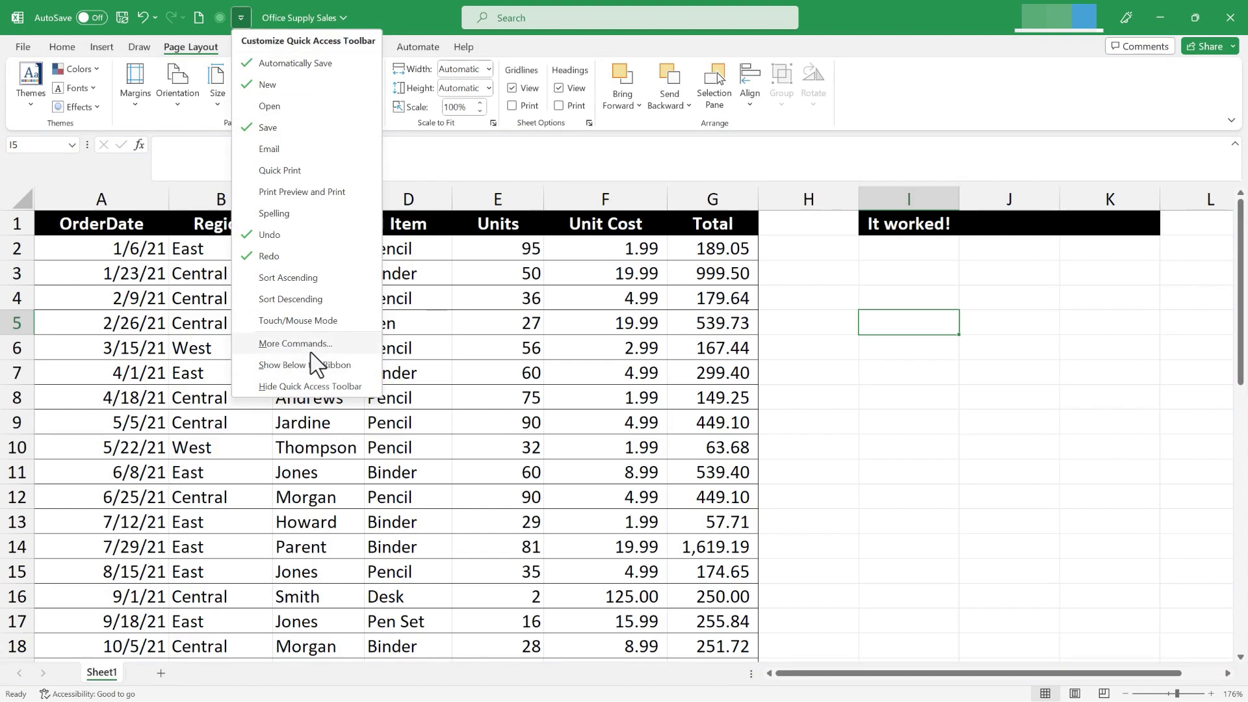
# - In More Commands, pick Select Objects from All Commands, add it, and confirm with OK
pyautogui.click(296, 343)
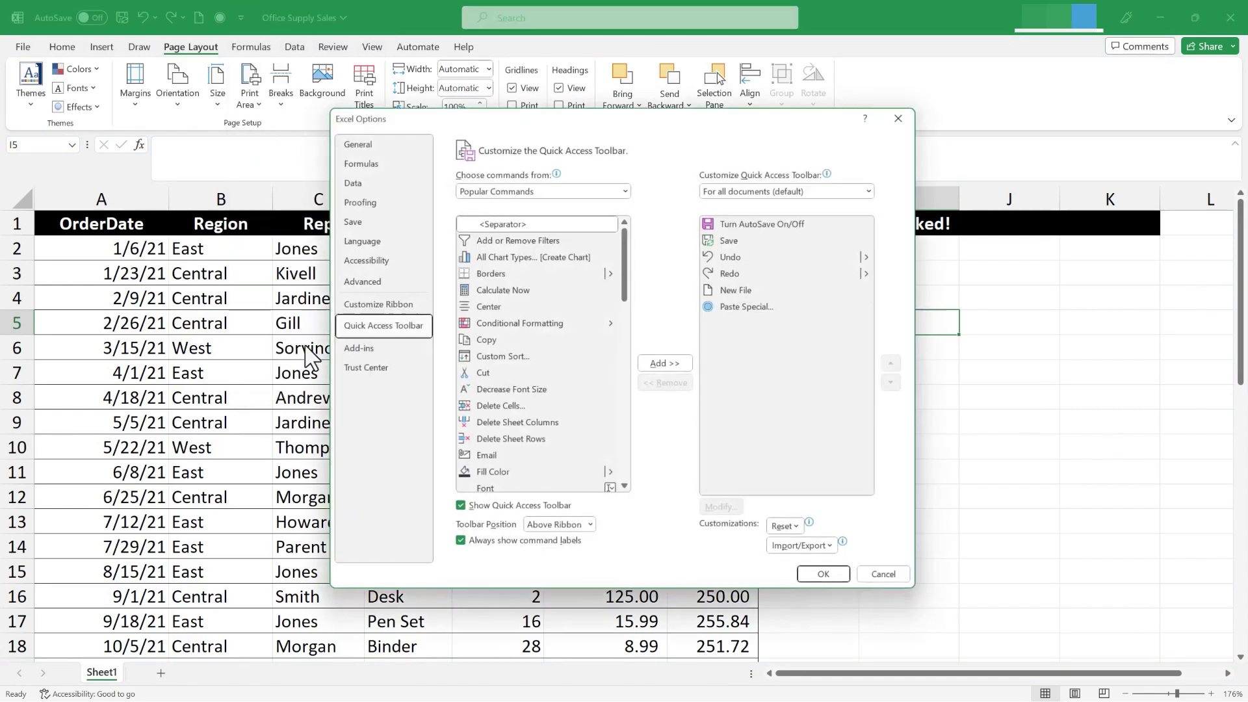
pyautogui.click(520, 186)
pyautogui.click(531, 236)
pyautogui.moveTo(626, 224); pyautogui.dragTo(631, 442)
pyautogui.scroll(-2, 629, 445)
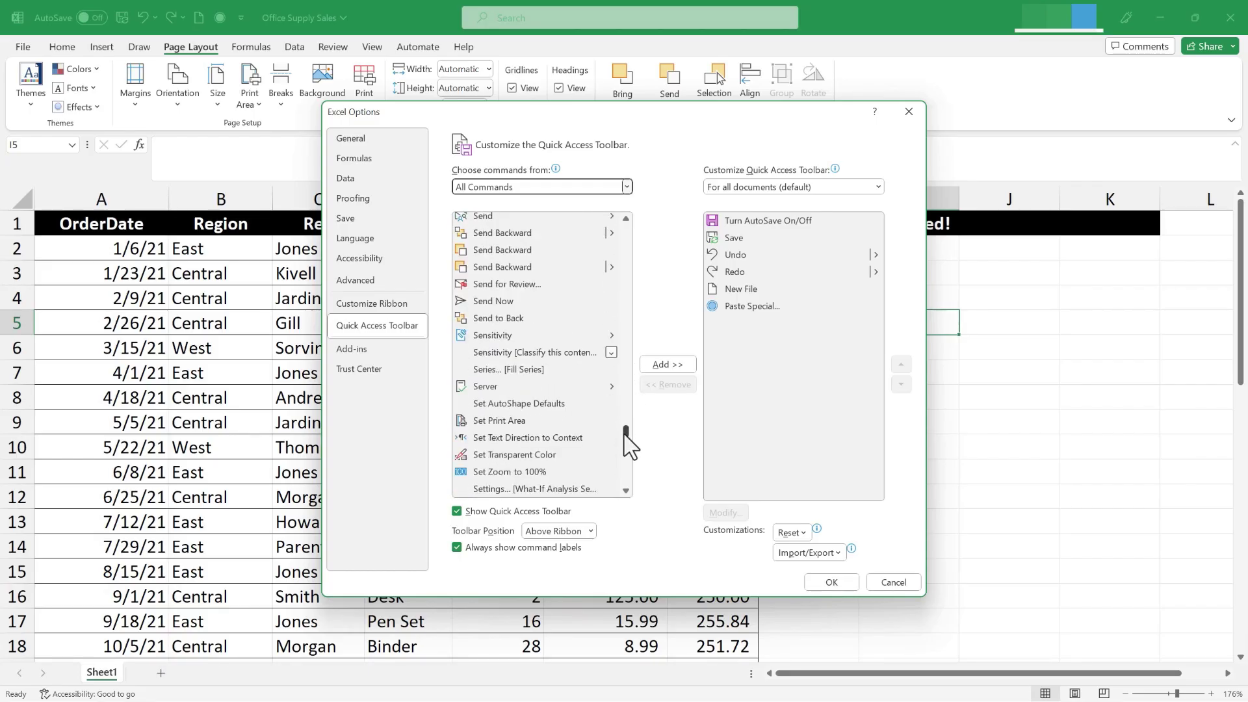
pyautogui.scroll(6, 628, 442)
pyautogui.click(509, 440)
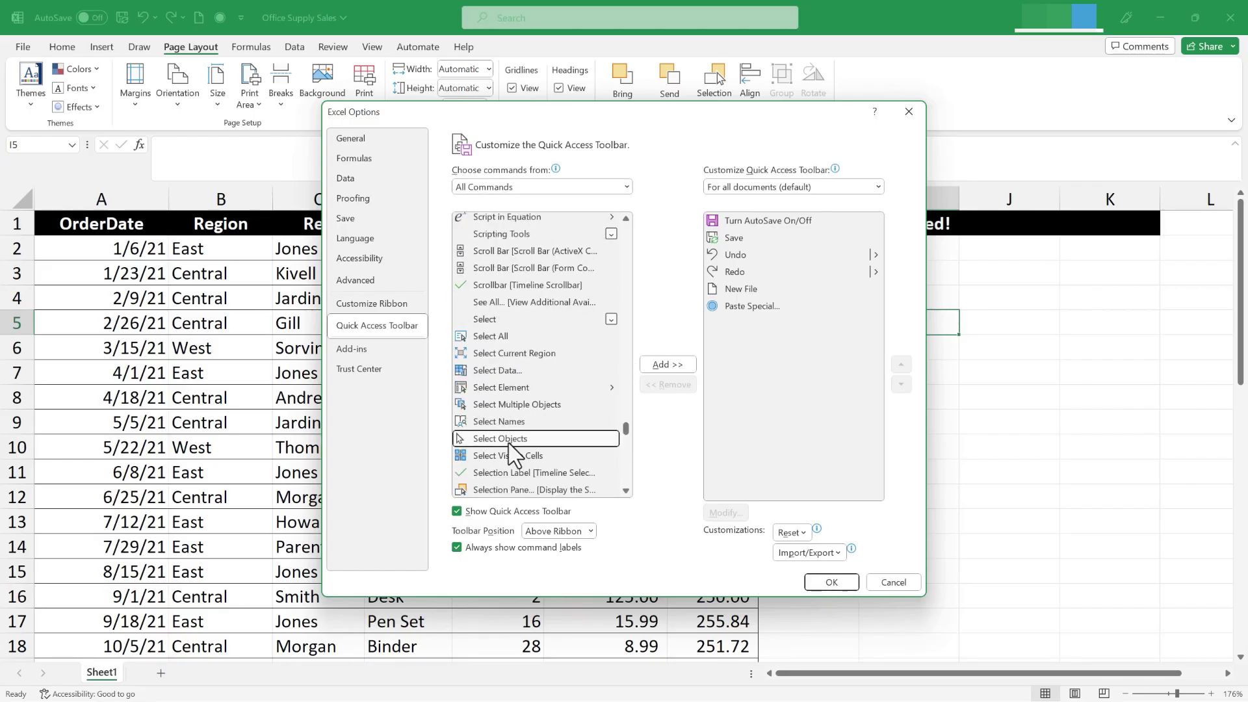
pyautogui.click(680, 366)
pyautogui.click(835, 582)
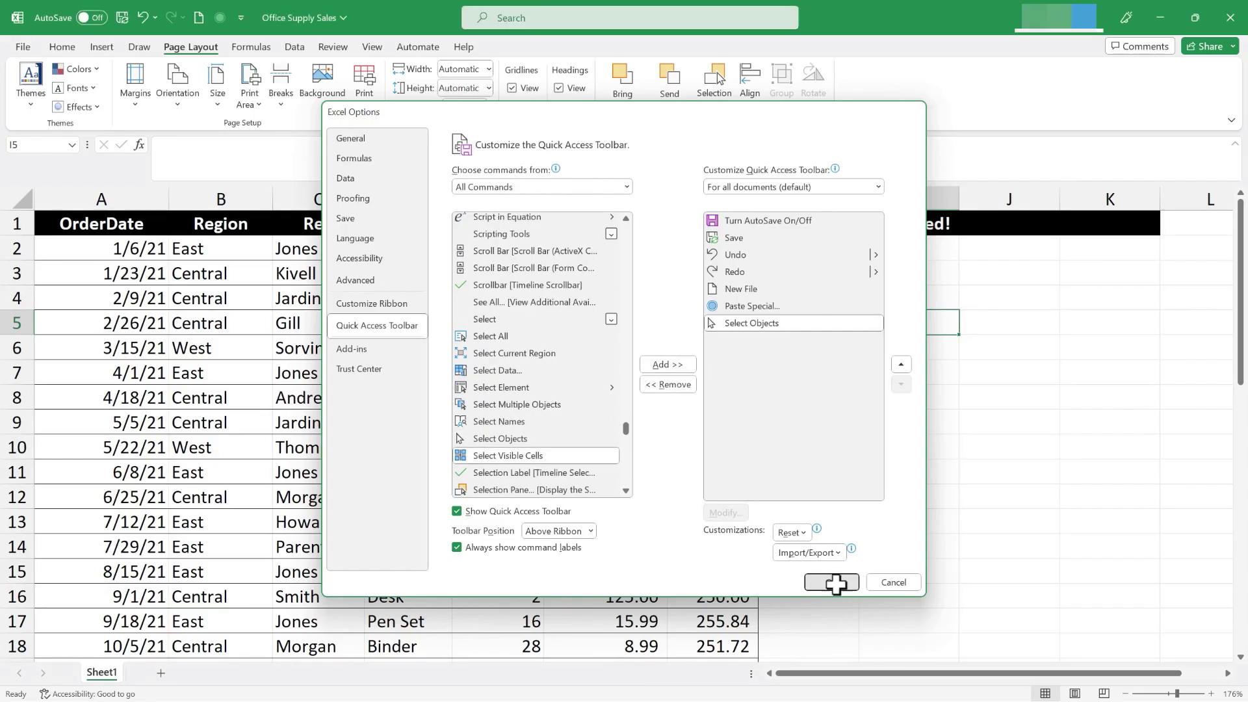
# - Draw an oval, an isosceles triangle and a rectangle beside the table, then deselect them
pyautogui.click(99, 47)
pyautogui.click(227, 69)
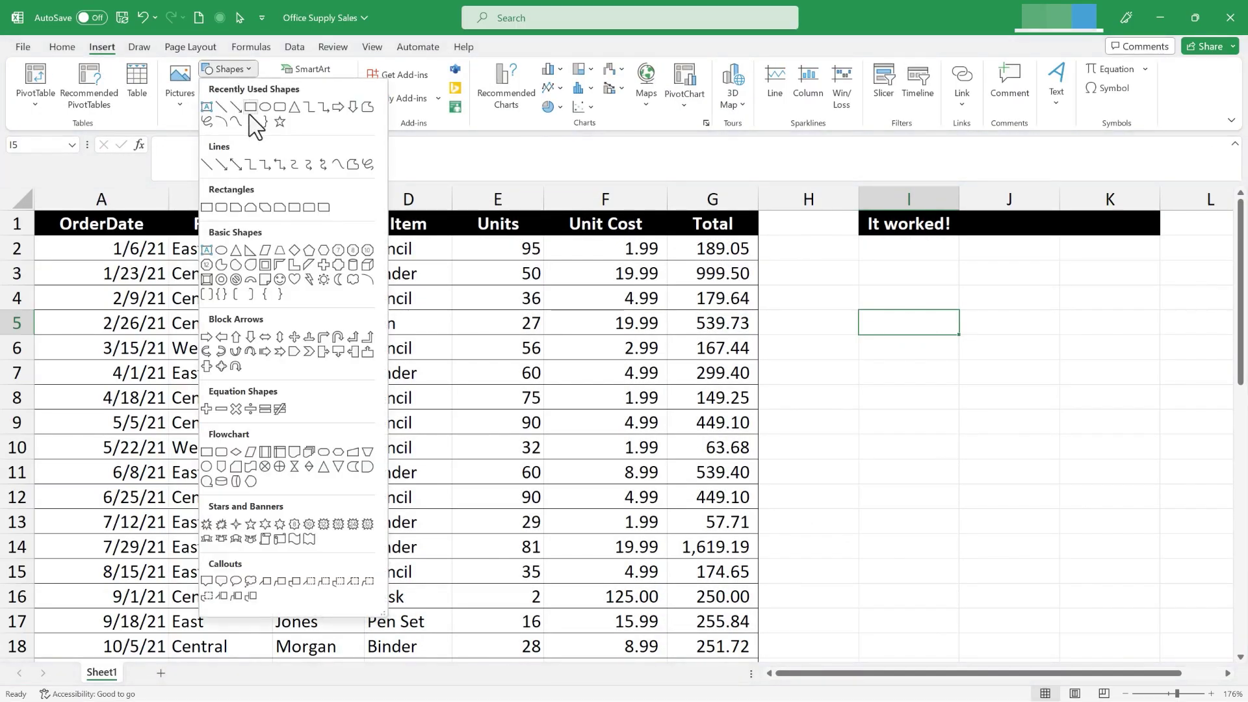
pyautogui.click(266, 106)
pyautogui.moveTo(797, 292); pyautogui.dragTo(875, 362)
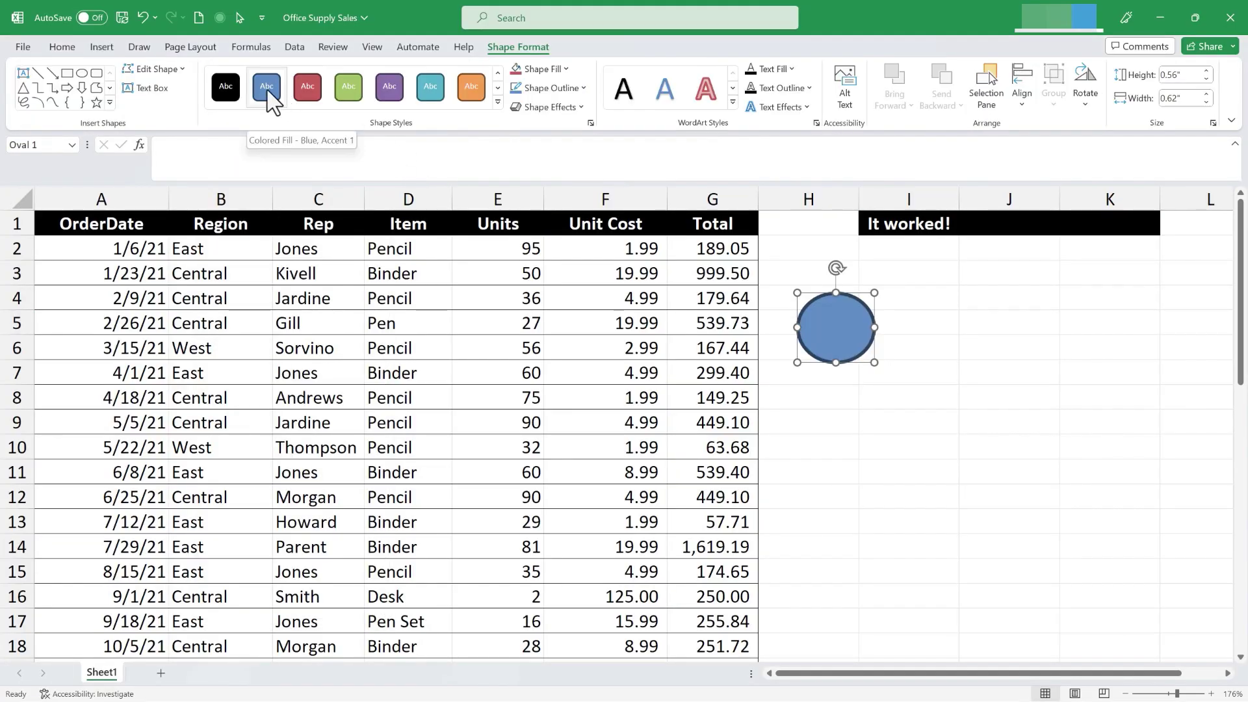
pyautogui.click(102, 47)
pyautogui.moveTo(905, 334); pyautogui.dragTo(978, 419)
pyautogui.moveTo(827, 446); pyautogui.dragTo(931, 496)
pyautogui.click(1009, 497)
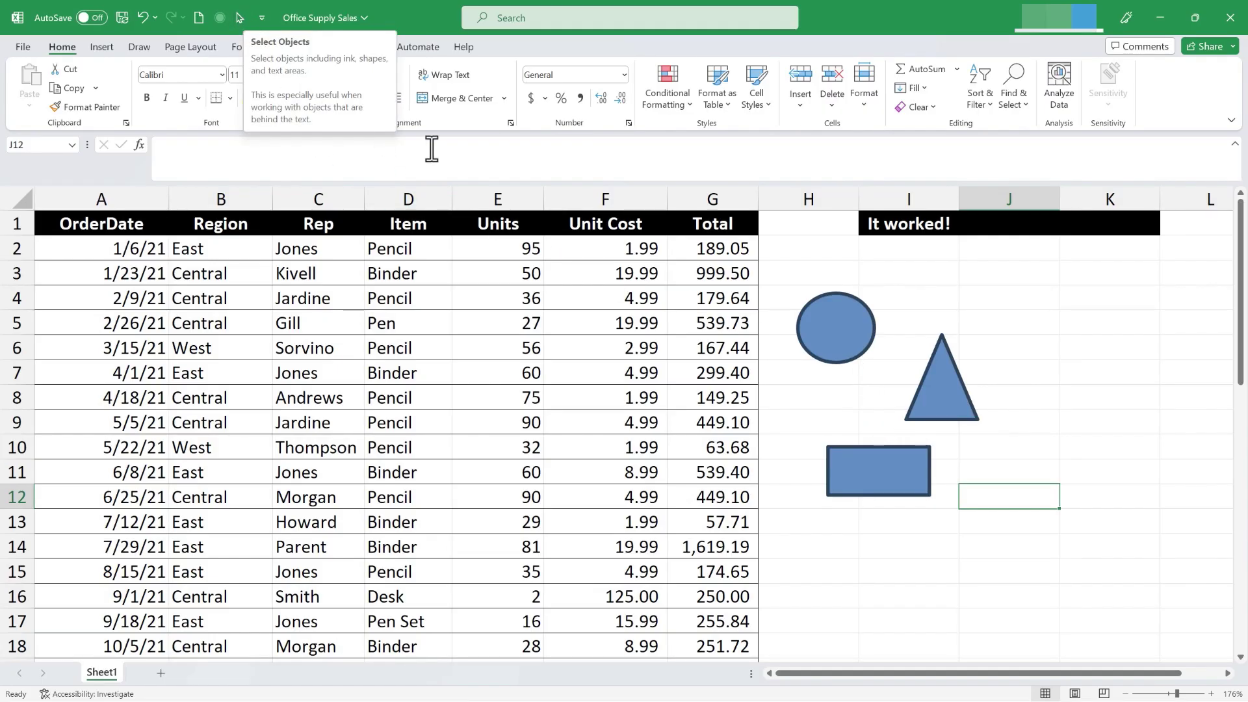
# - Box-select the three shapes with Select Objects and apply the orange Shape Format style
pyautogui.click(240, 16)
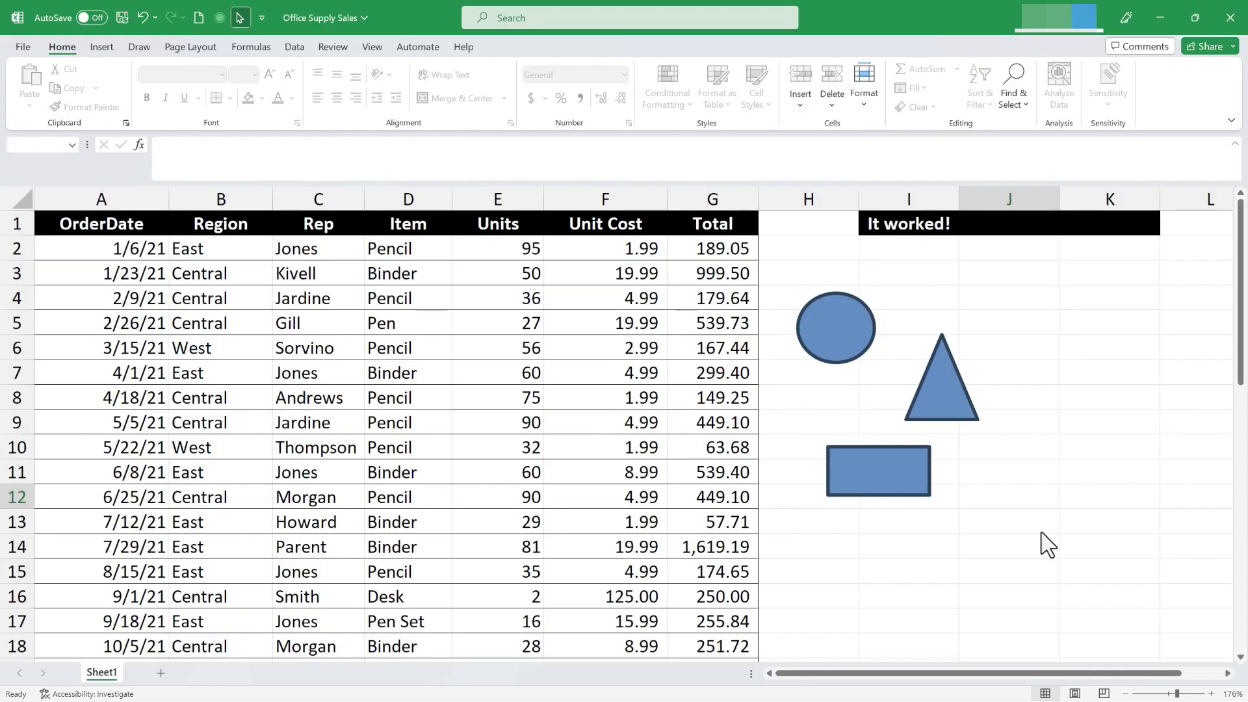
pyautogui.moveTo(1047, 551); pyautogui.dragTo(780, 266)
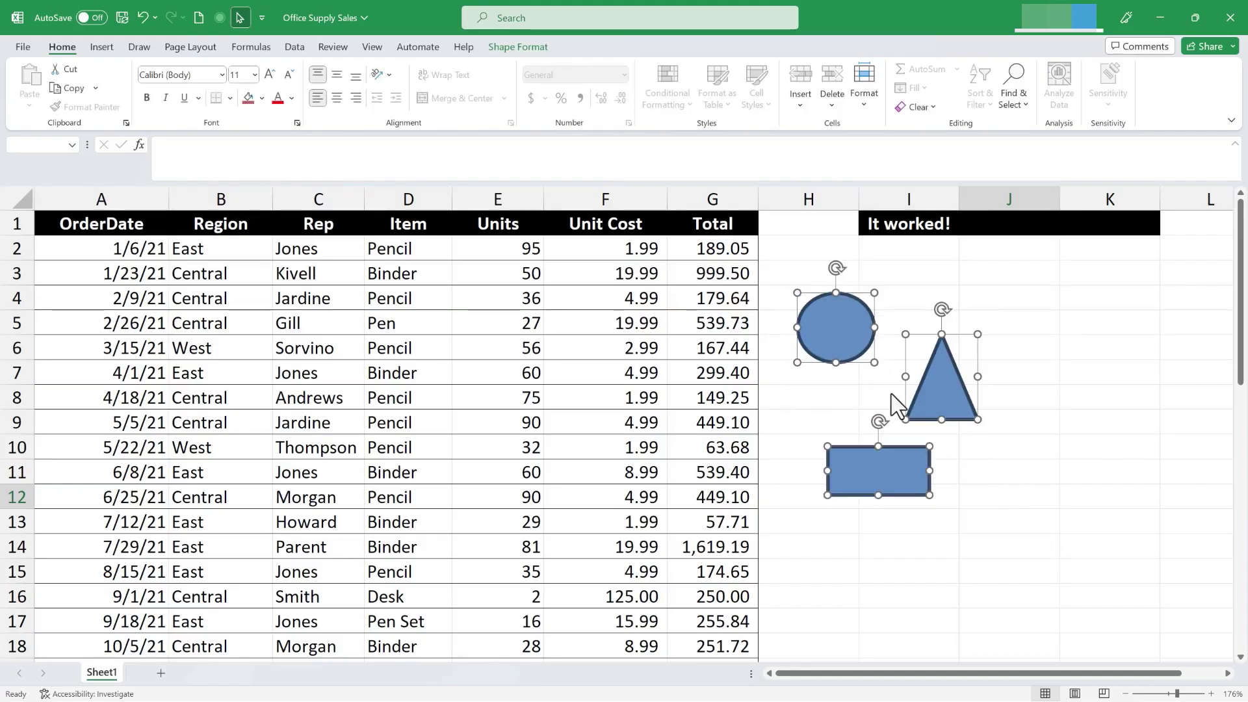
pyautogui.click(517, 48)
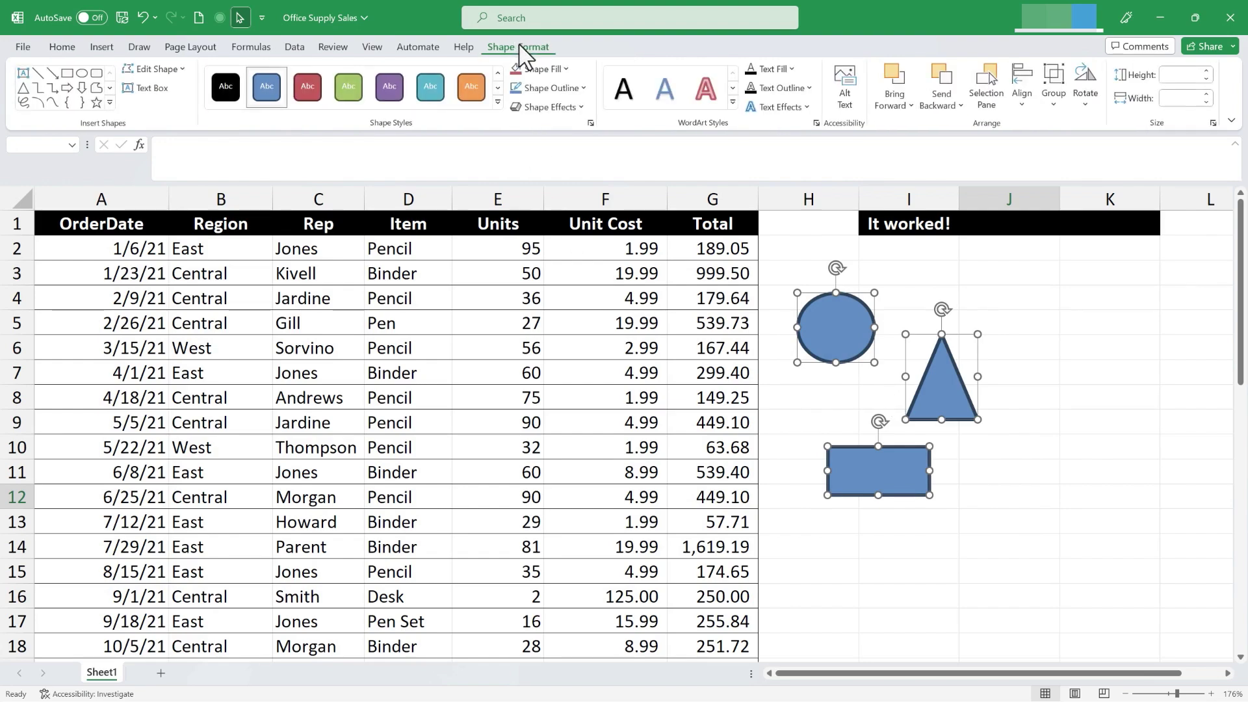
pyautogui.click(434, 91)
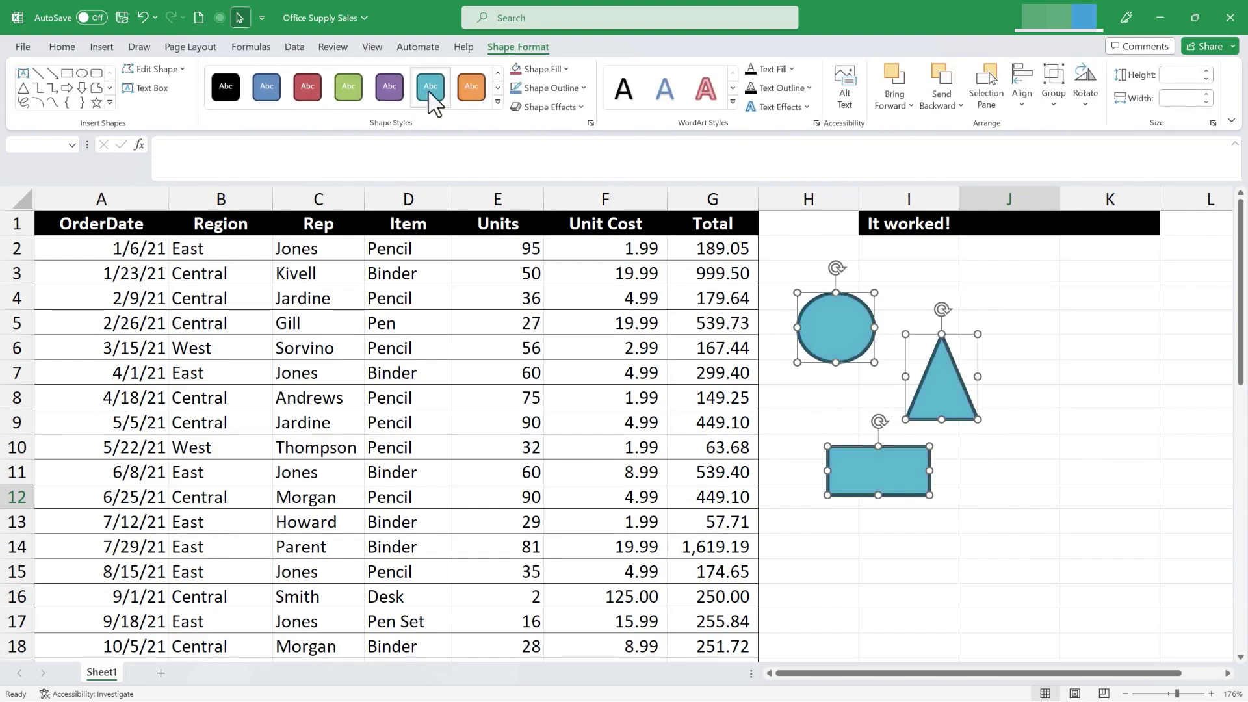
pyautogui.click(465, 104)
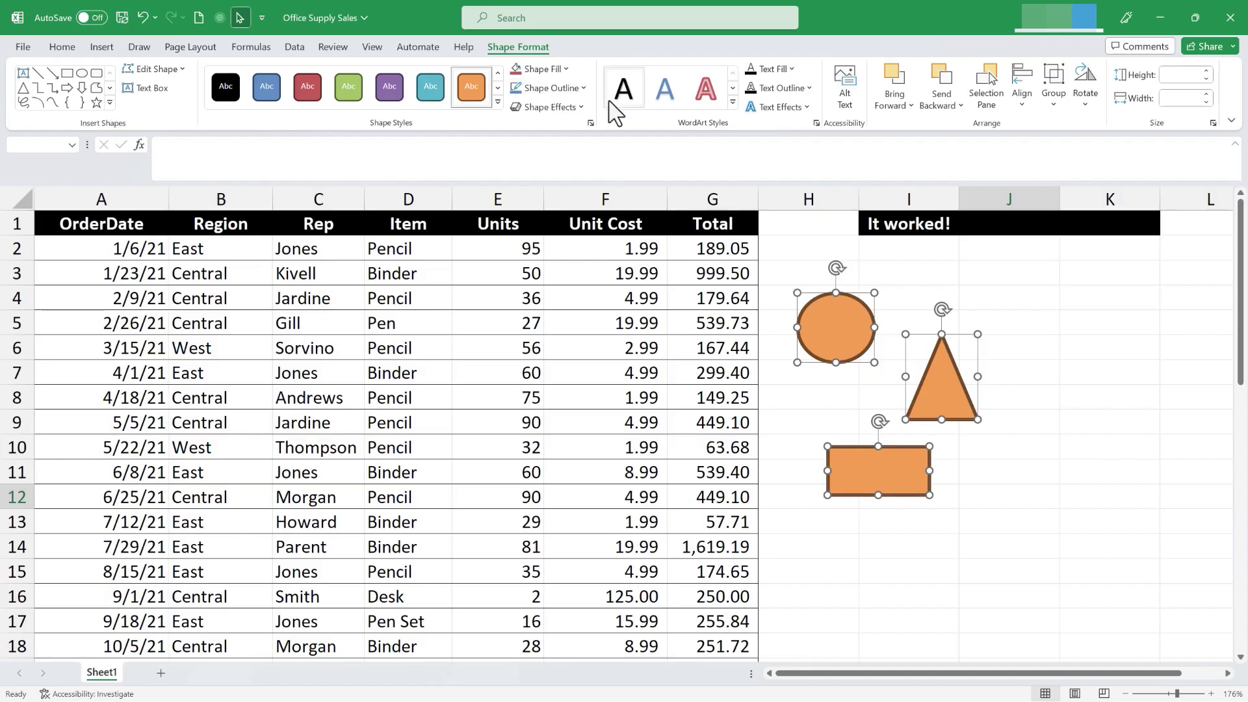
pyautogui.click(473, 90)
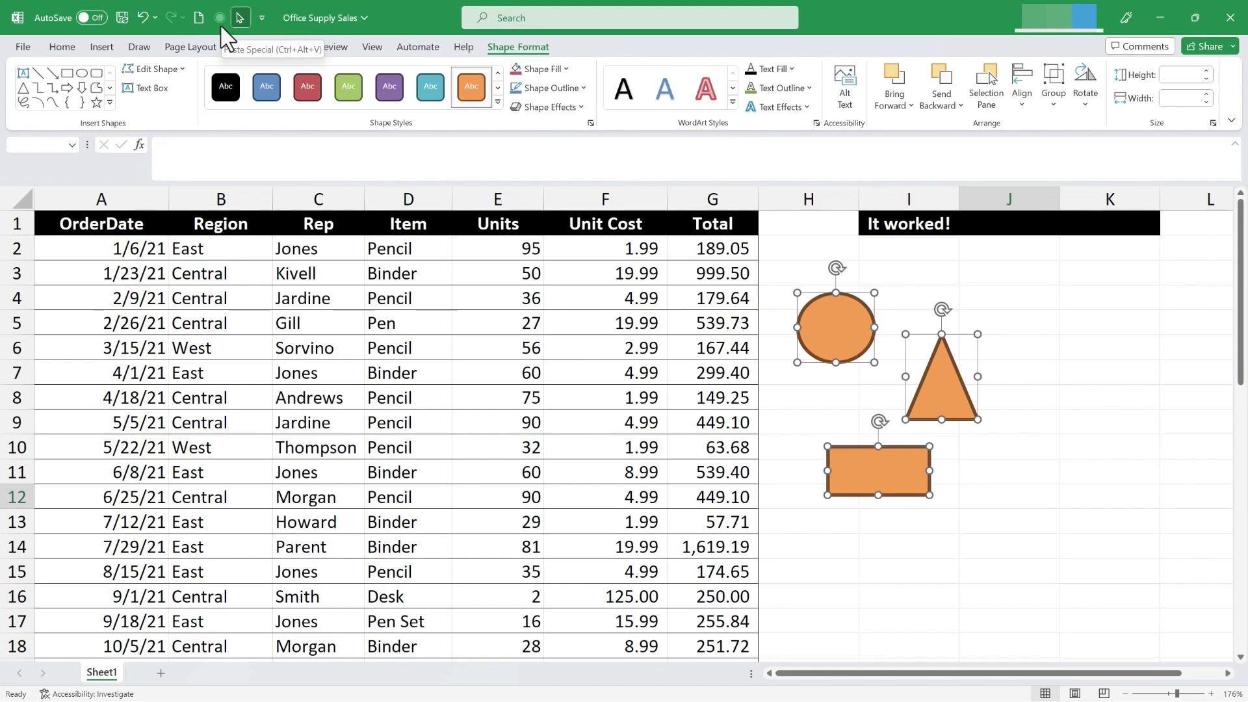
# - Add Copy as Picture from Commands Not in the Ribbon to the Quick Access Toolbar
pyautogui.click(263, 17)
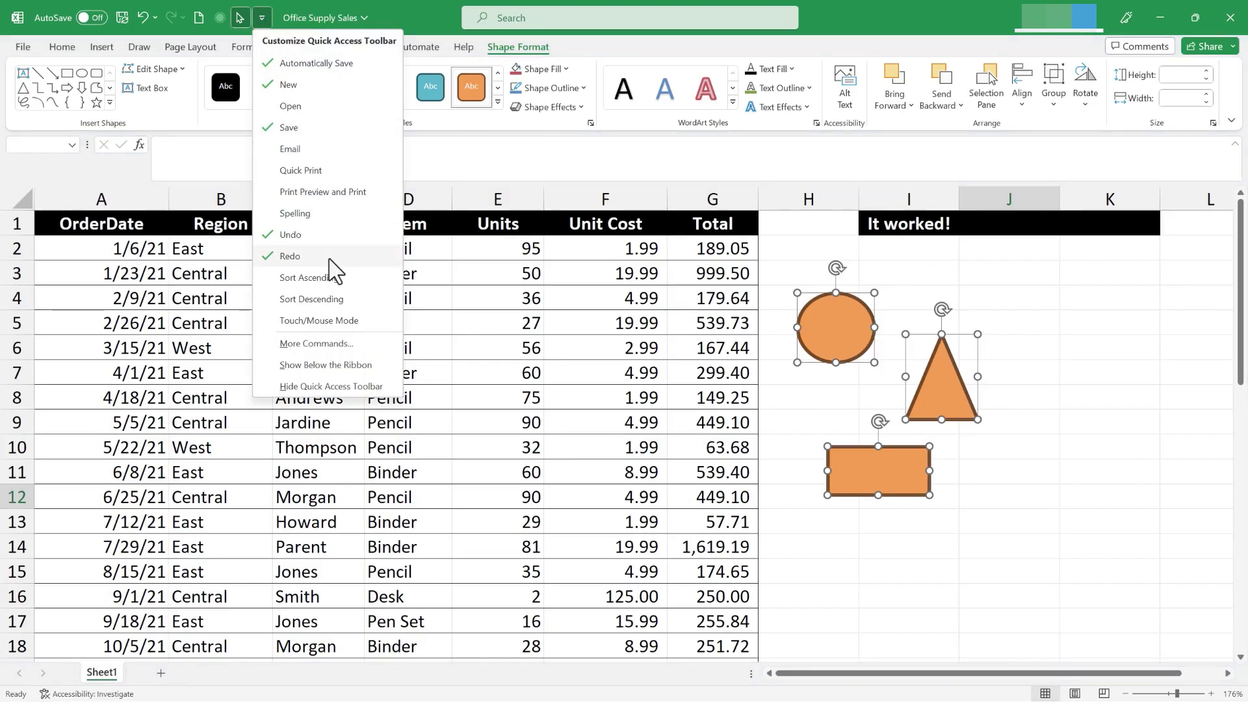
pyautogui.click(334, 346)
pyautogui.click(506, 189)
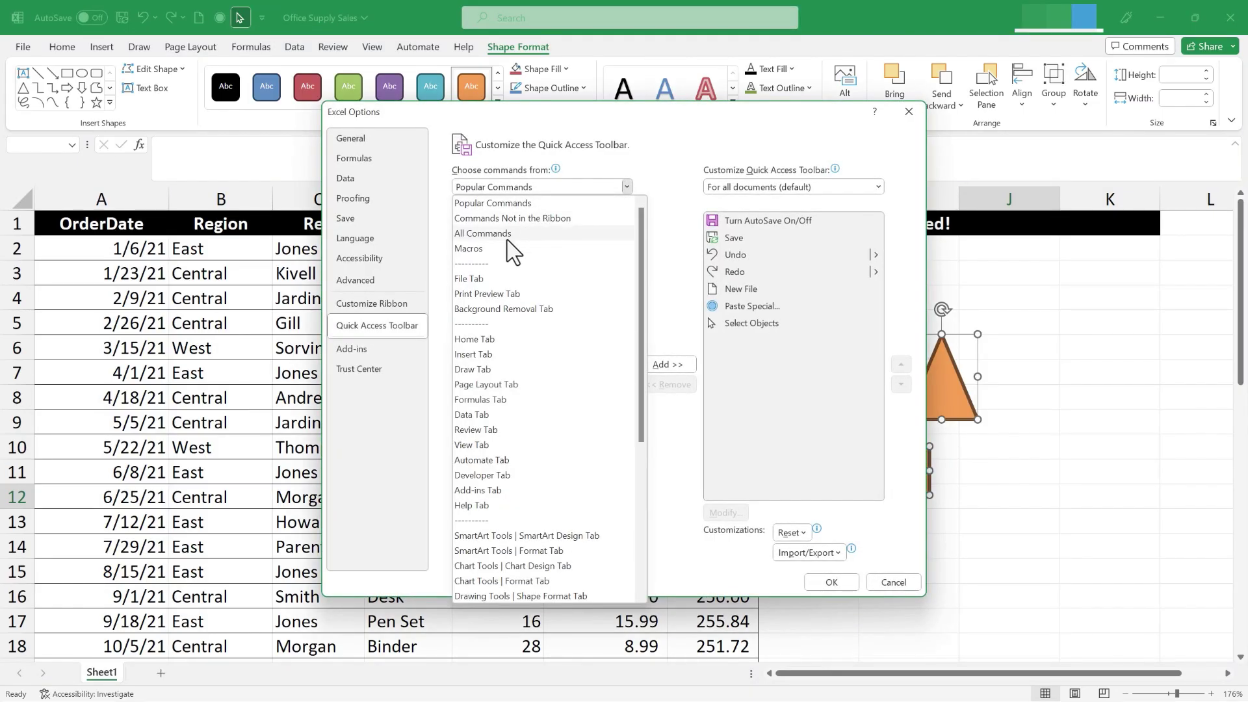
pyautogui.click(528, 219)
pyautogui.moveTo(627, 234); pyautogui.dragTo(626, 270)
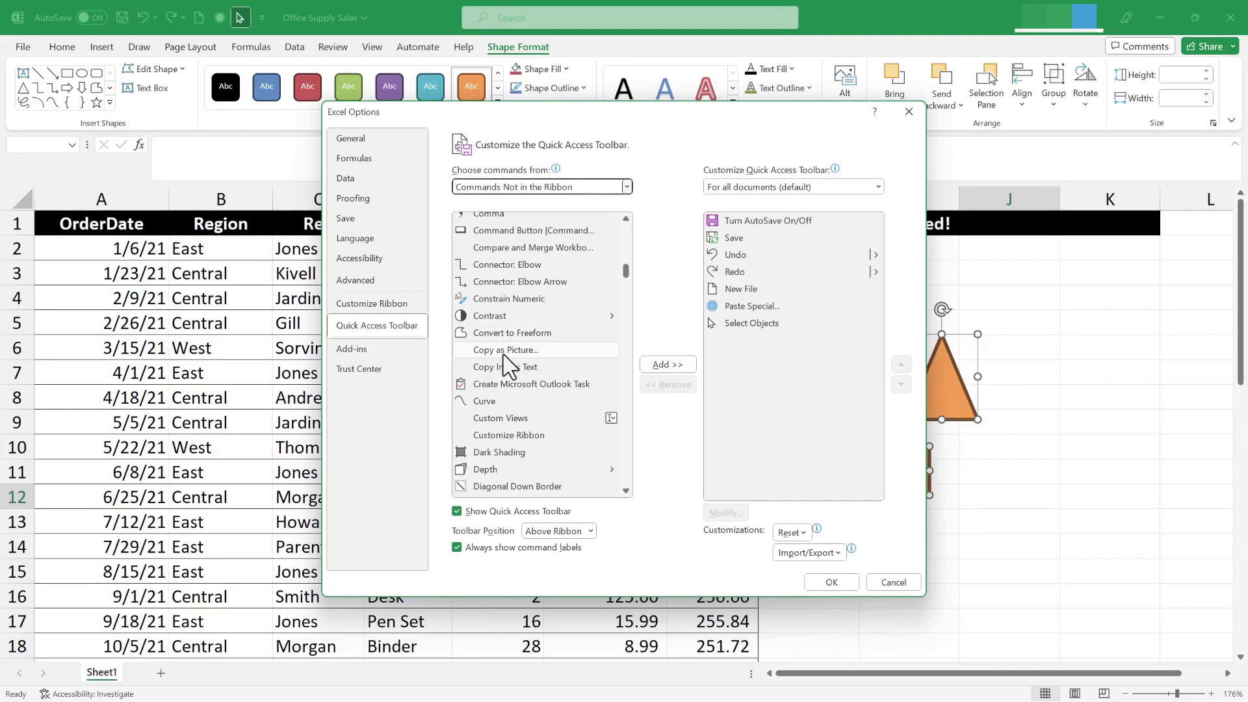
pyautogui.click(497, 354)
pyautogui.click(668, 365)
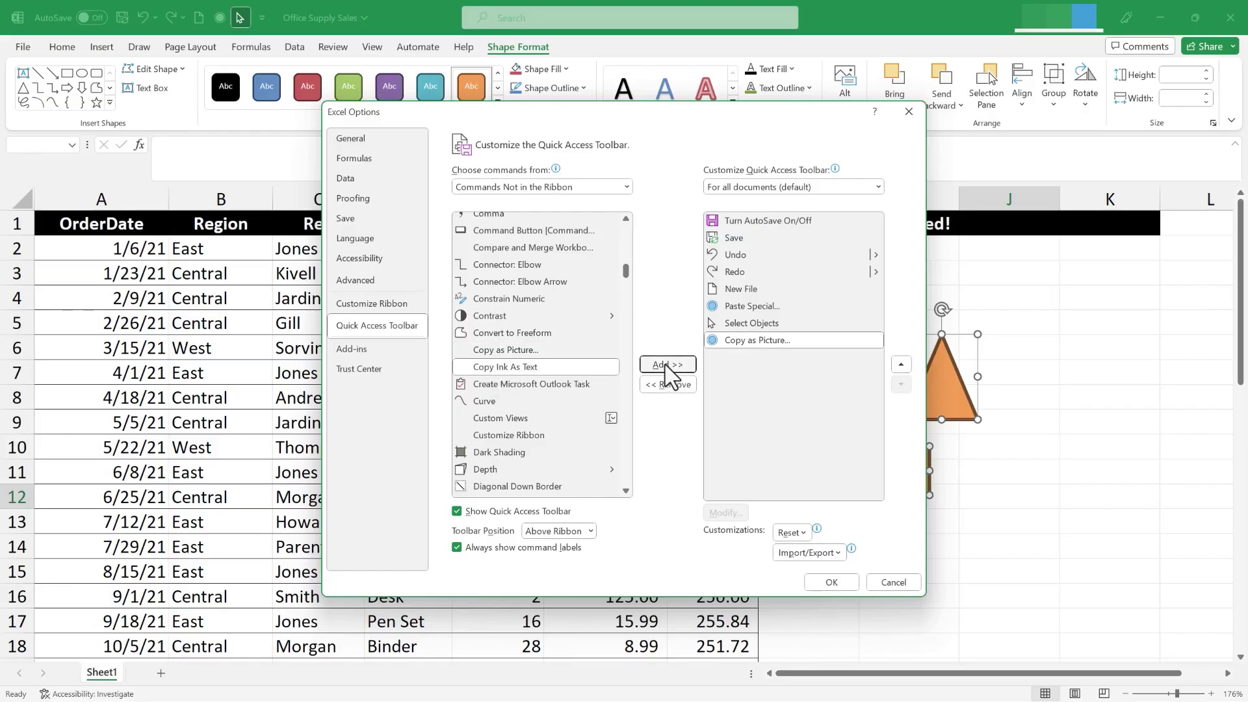
pyautogui.click(831, 582)
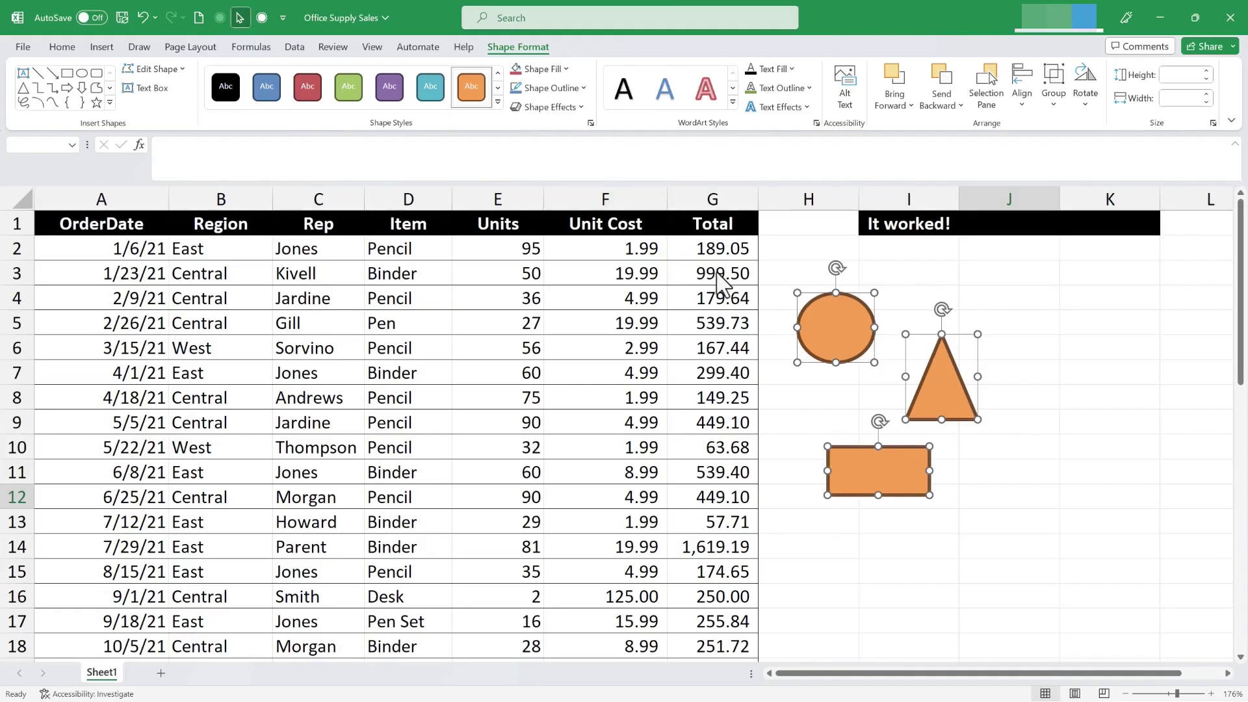
# - Turn off Select Objects and copy the sales range A1:E11 as a picture
pyautogui.press('Escape')
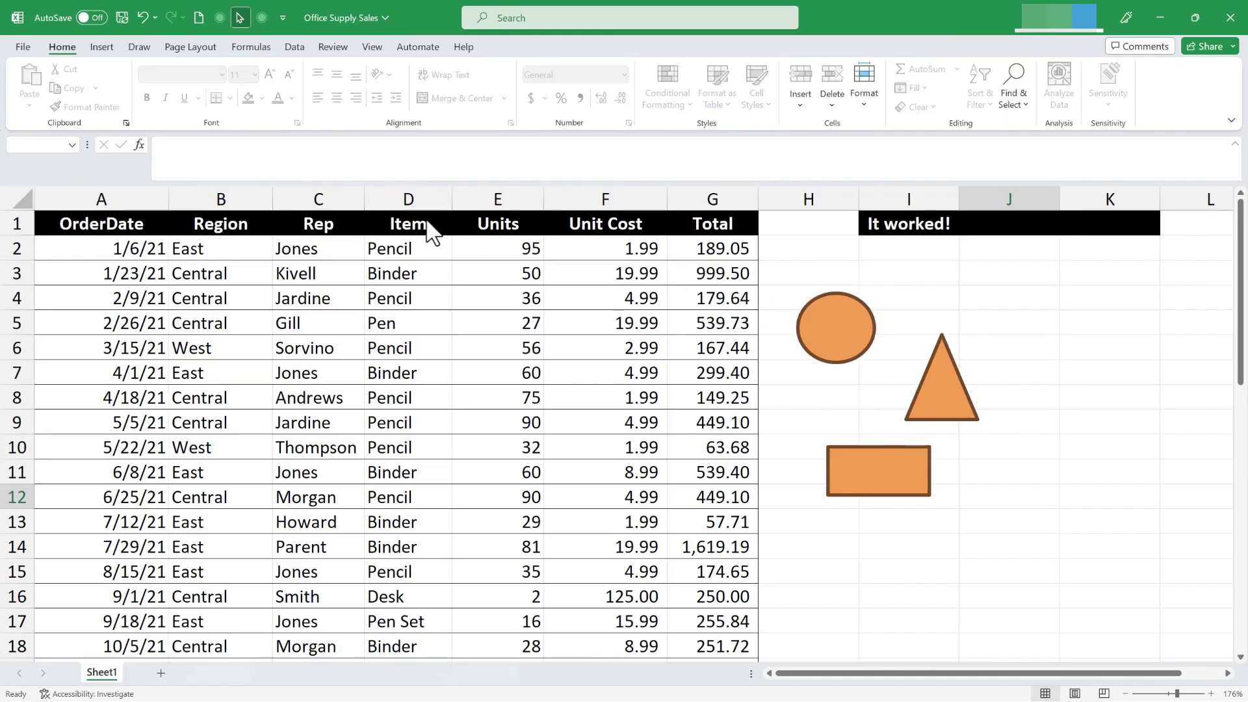
pyautogui.click(239, 18)
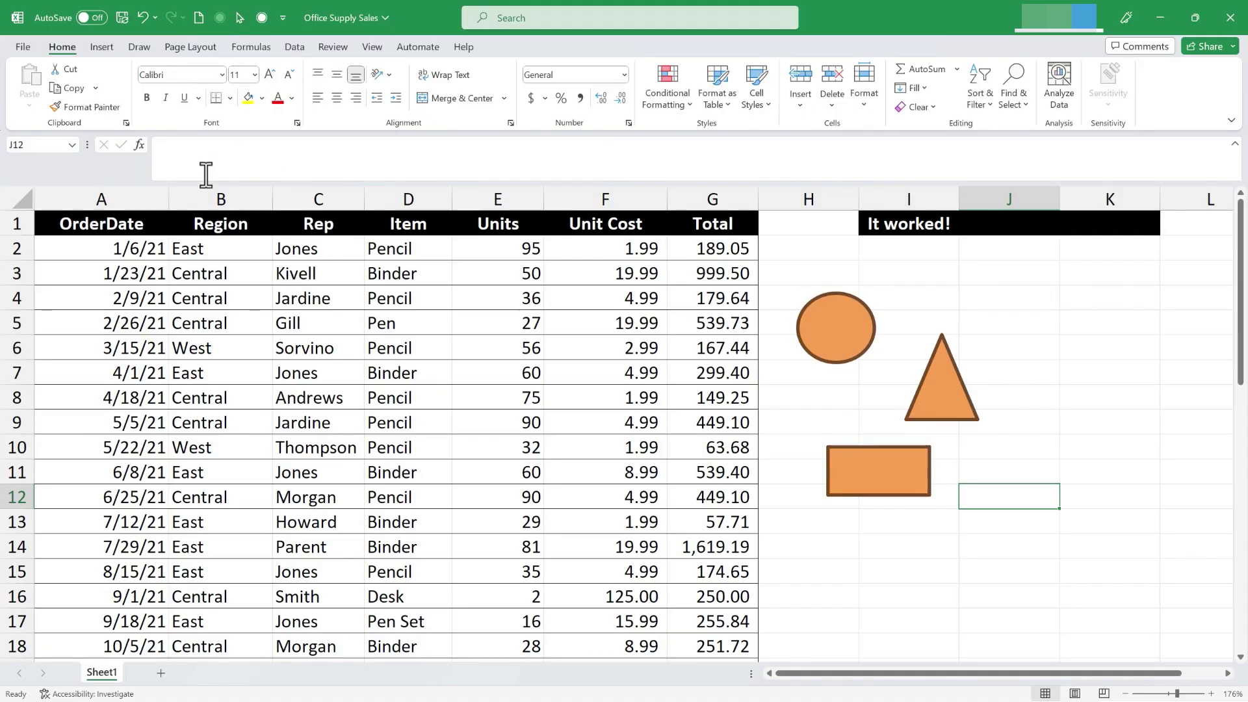
pyautogui.click(93, 223)
pyautogui.moveTo(93, 222)
pyautogui.mouseDown()
pyautogui.moveTo(307, 385)
pyautogui.moveTo(517, 465)
pyautogui.mouseUp()
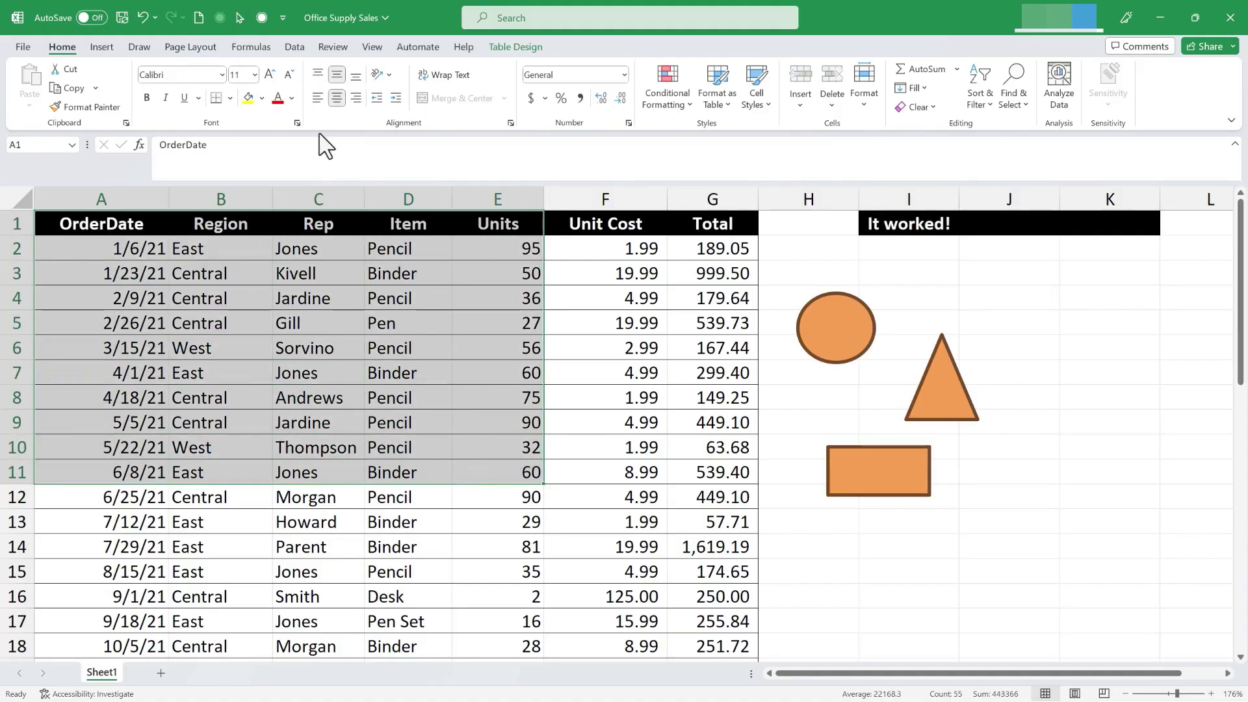
pyautogui.click(262, 18)
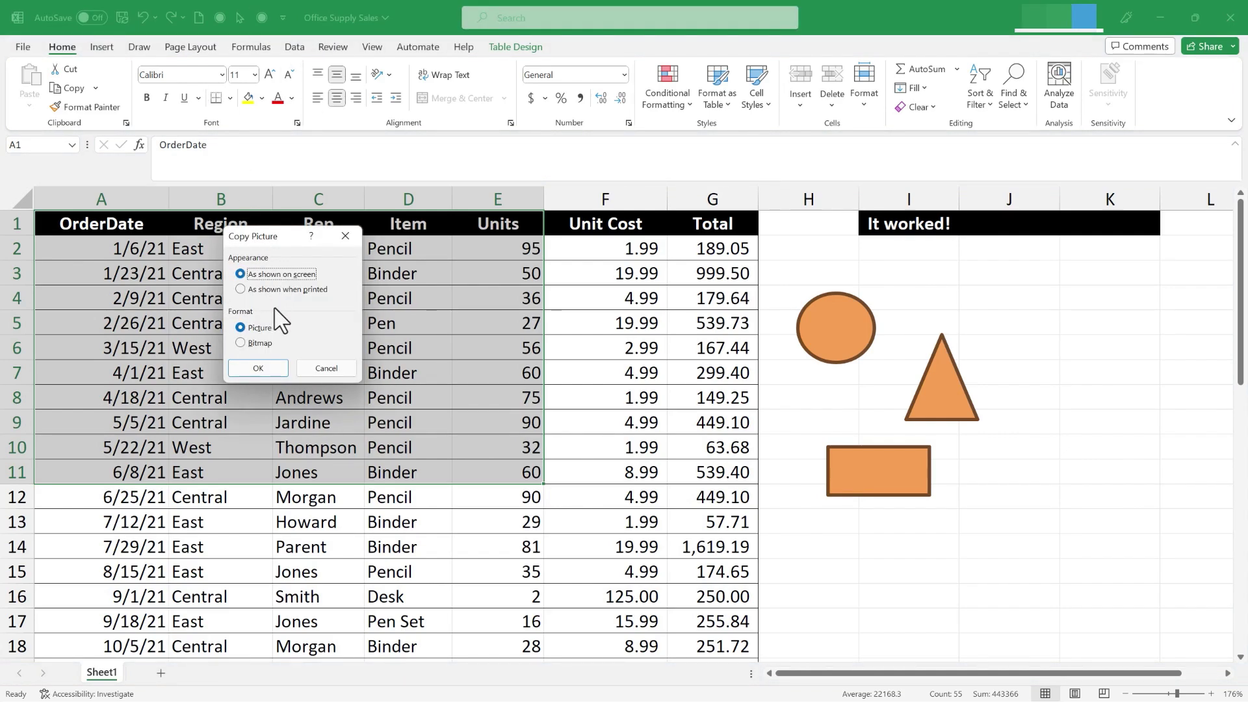
pyautogui.click(260, 370)
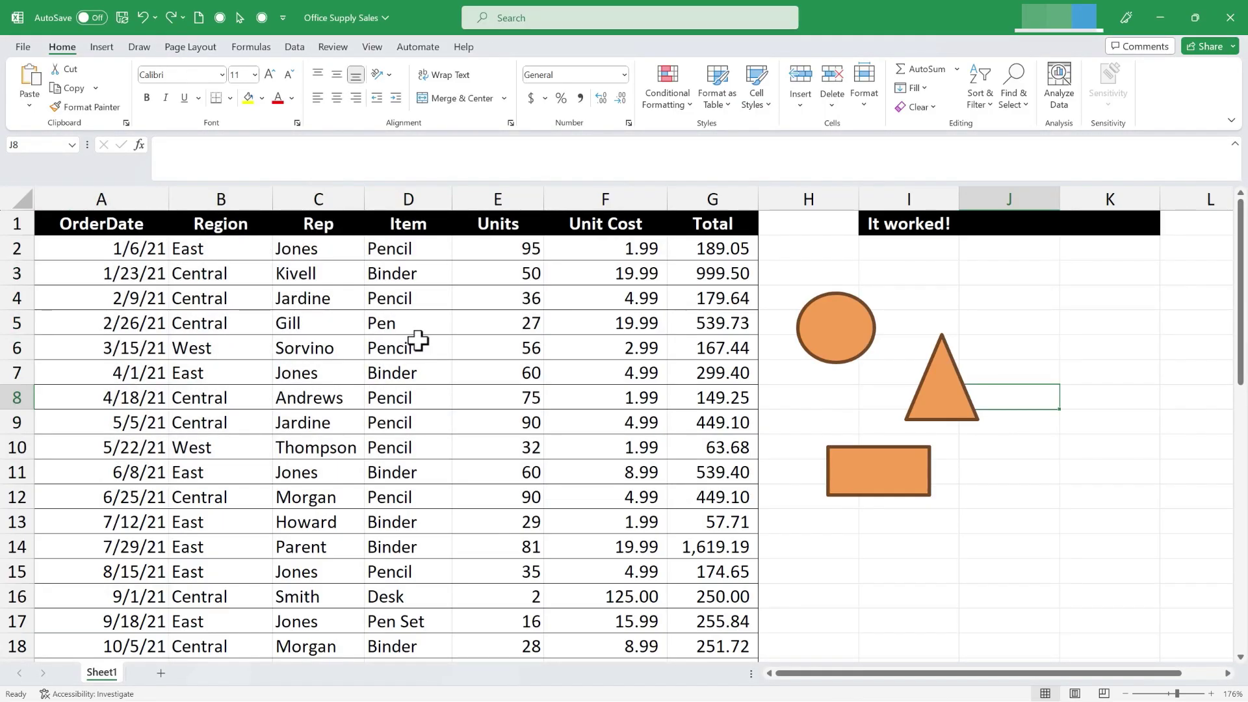
# - Paste the table picture at J5, shrink it, place it under It worked!, and save
pyautogui.press('Up')
pyautogui.press('Up')
pyautogui.press('Up')
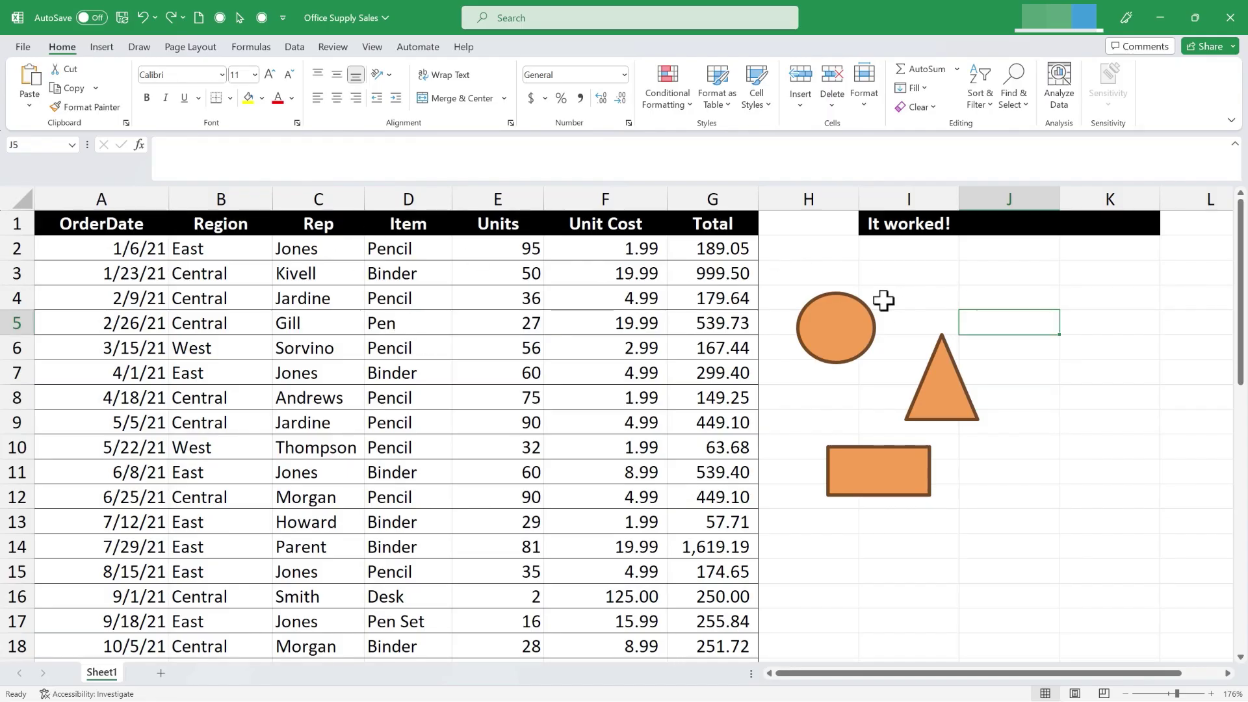
pyautogui.hotkey('ctrl', 'v')
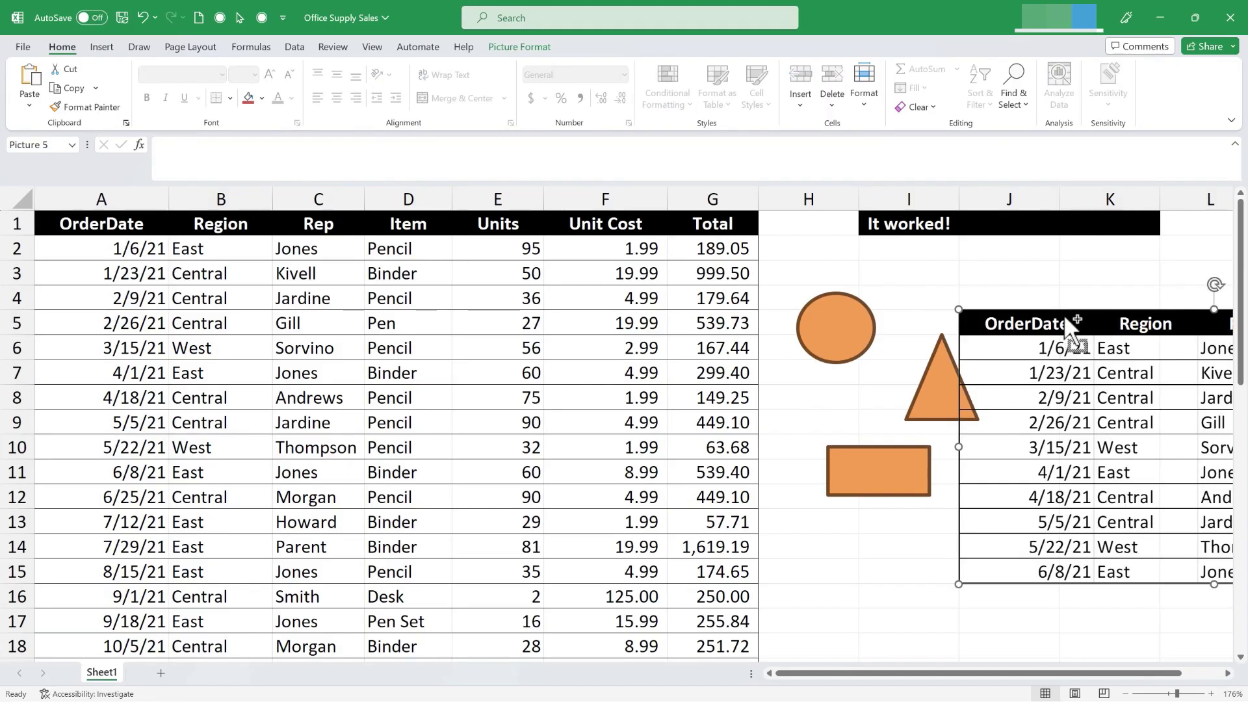
pyautogui.moveTo(1095, 326); pyautogui.dragTo(949, 375)
pyautogui.scroll(-4, 956, 357)
pyautogui.scroll(4, 956, 357)
pyautogui.moveTo(1059, 334); pyautogui.dragTo(873, 312)
pyautogui.moveTo(1131, 313); pyautogui.dragTo(976, 395)
pyautogui.moveTo(877, 413); pyautogui.dragTo(1066, 260)
pyautogui.press('Escape')
pyautogui.hotkey('ctrl', 's')
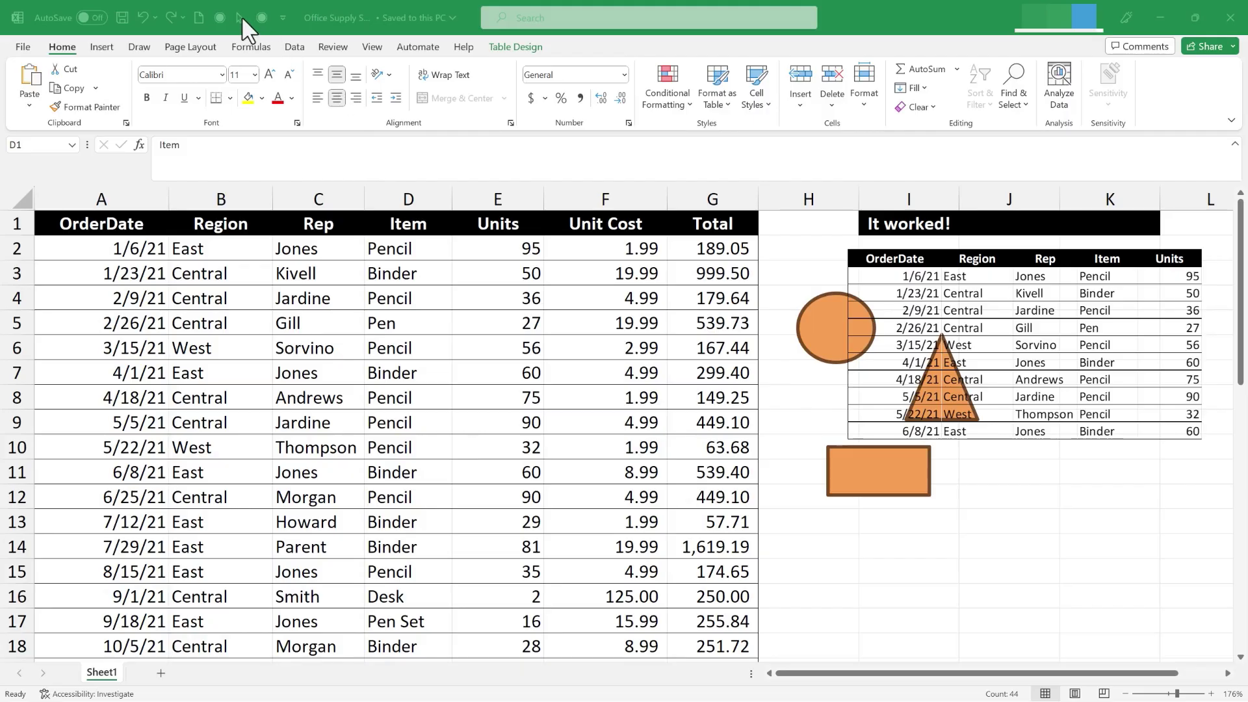
# - Add the Close All command from All Commands to the Quick Access Toolbar
pyautogui.click(282, 18)
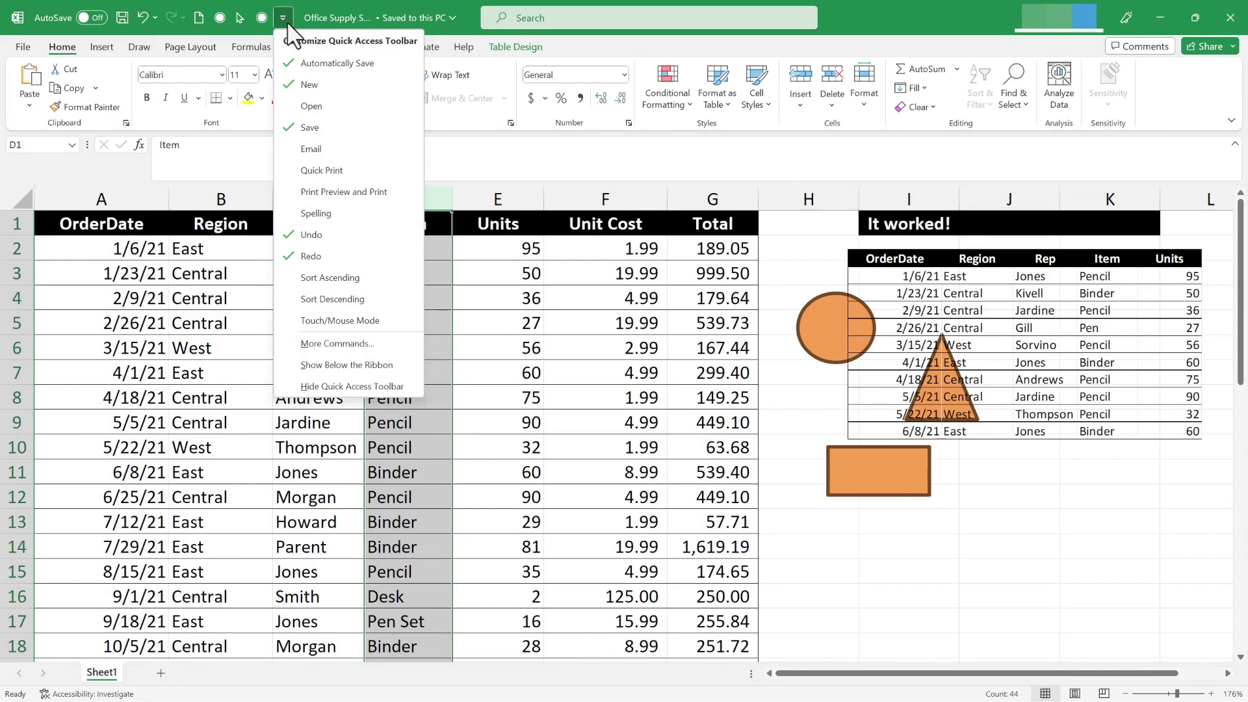
pyautogui.click(350, 346)
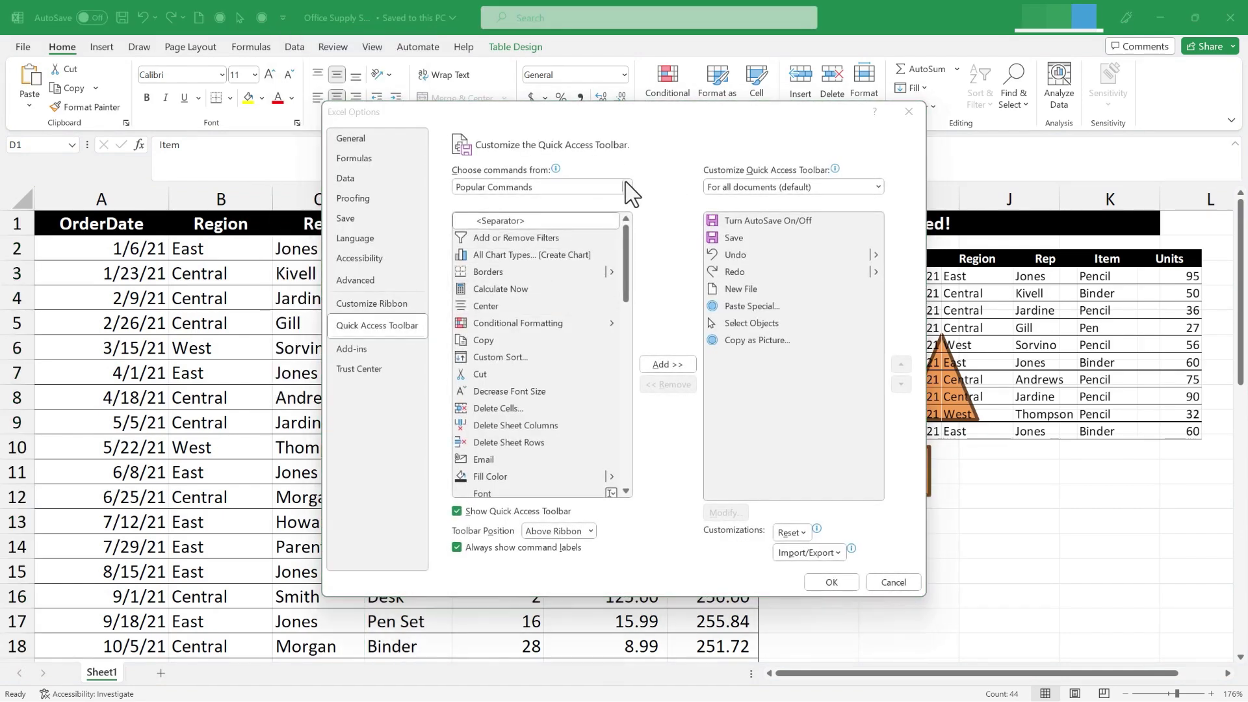
pyautogui.click(627, 189)
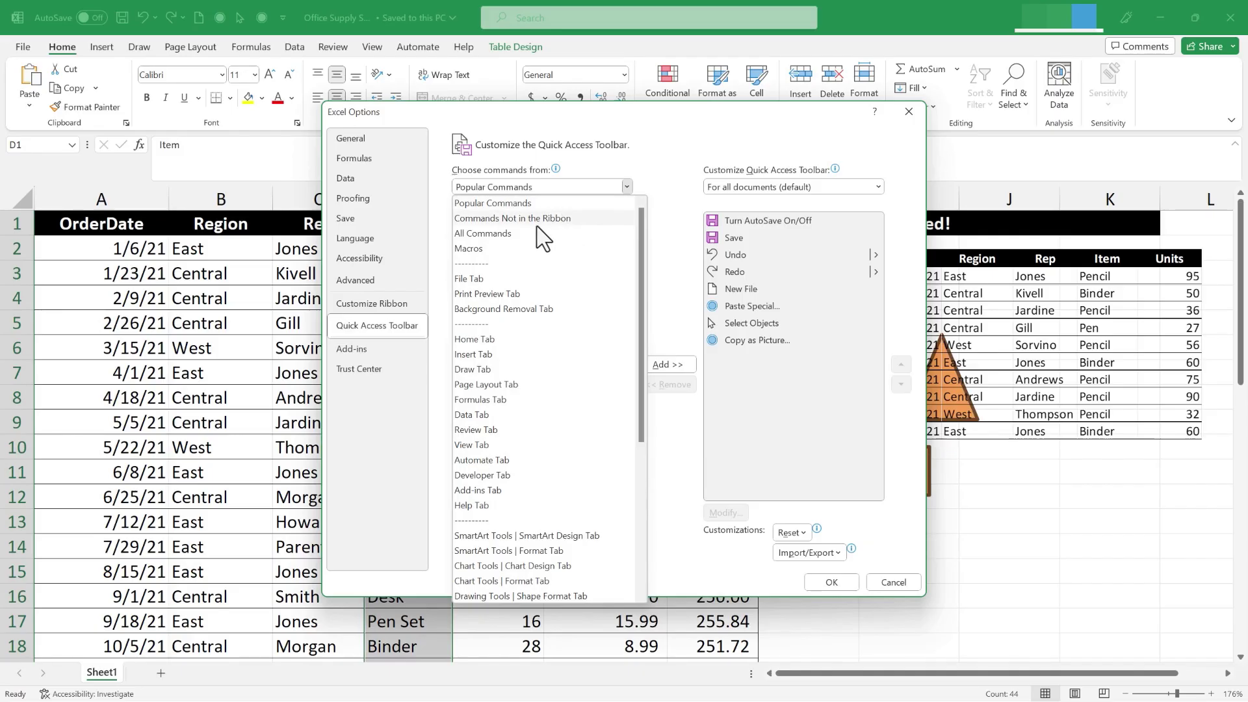
pyautogui.press('Escape')
pyautogui.press('Down')
pyautogui.press('Down')
pyautogui.scroll(-5, 627, 257)
pyautogui.scroll(-5, 625, 254)
pyautogui.moveTo(626, 254); pyautogui.dragTo(627, 270)
pyautogui.click(506, 444)
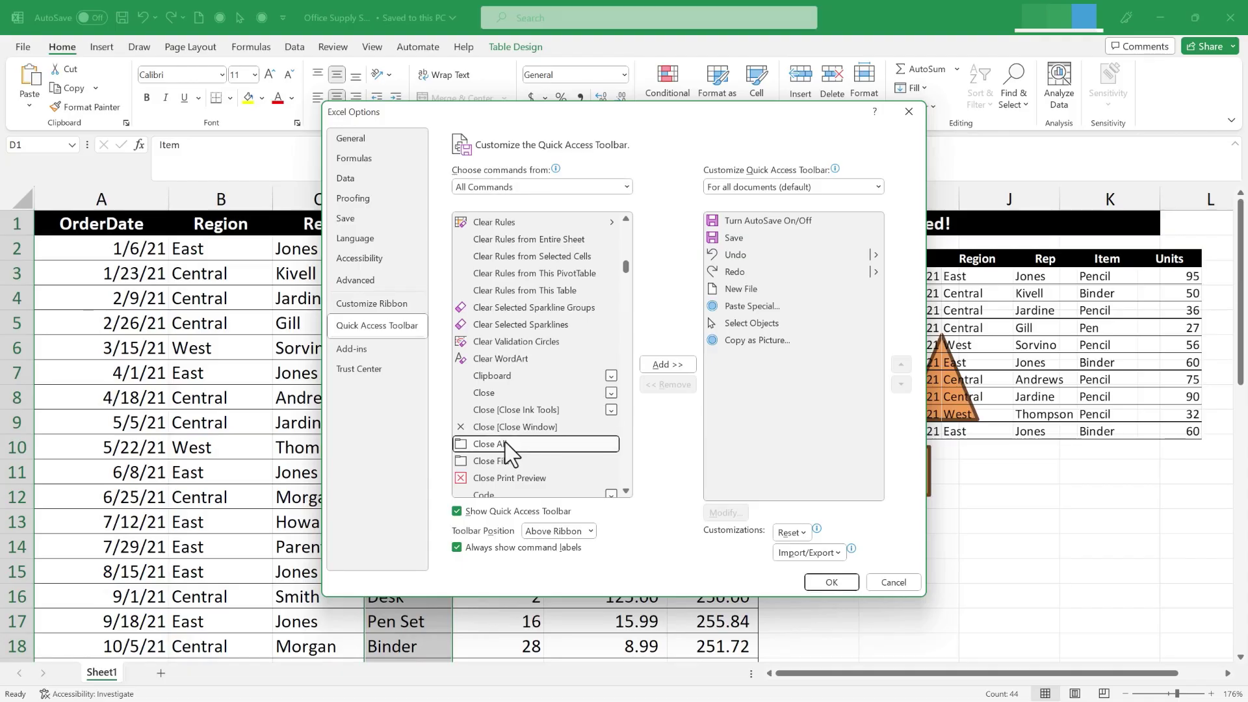
pyautogui.click(676, 367)
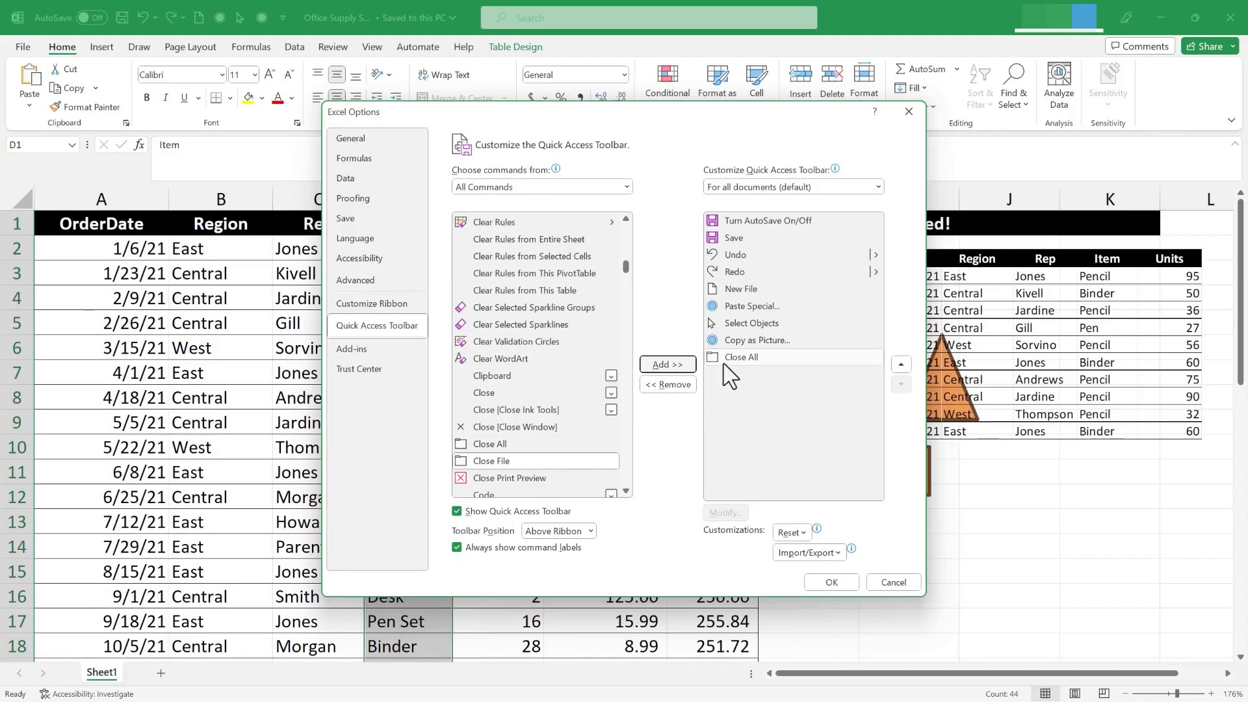
pyautogui.click(832, 582)
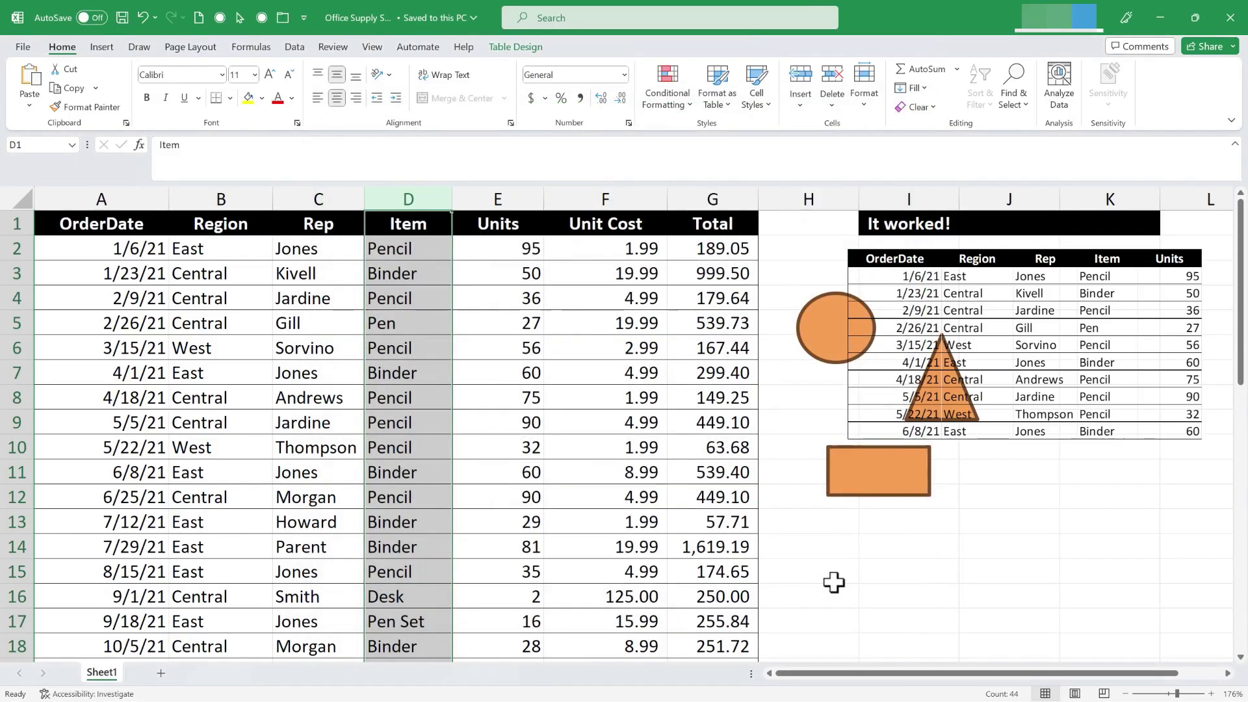
# - In new workbook Book9, enter test text 'sadf' in C2 and 'asdf' in F5
pyautogui.click(195, 17)
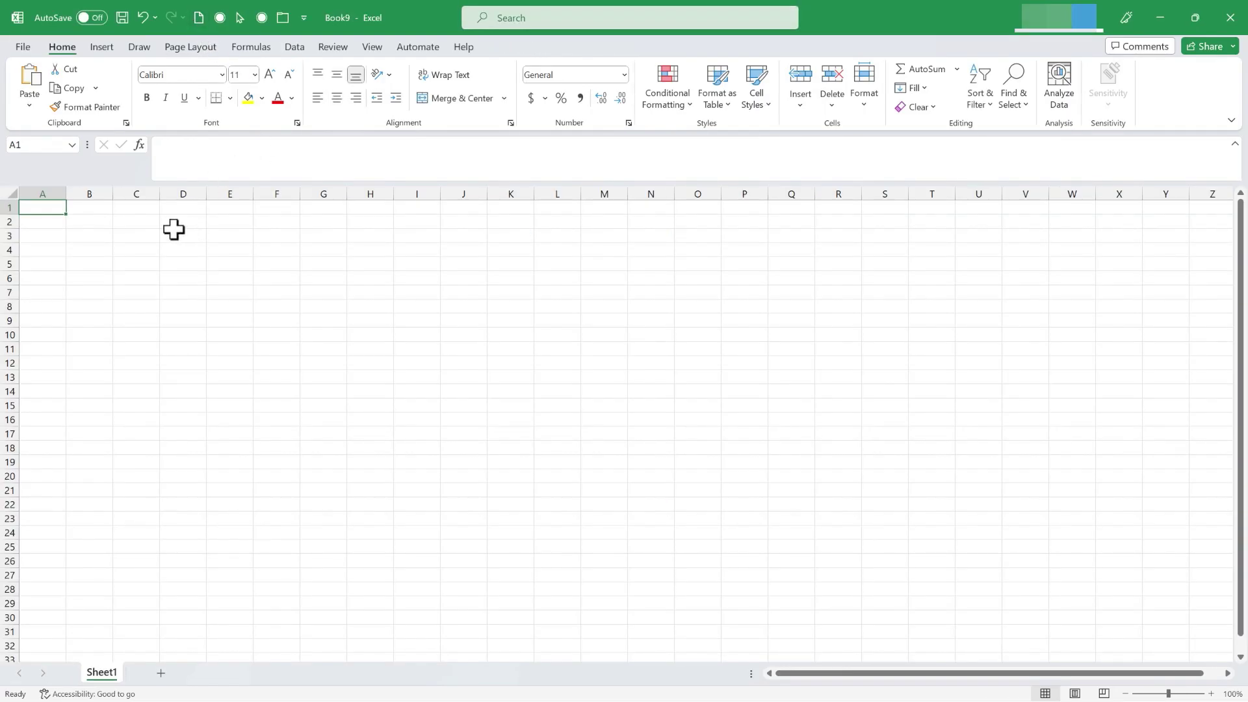
pyautogui.click(125, 221)
pyautogui.write('sadf')
pyautogui.click(274, 260)
pyautogui.write('asdf')
pyautogui.press('Down')
pyautogui.press('Down')
pyautogui.press('Left')
pyautogui.press('Left')
pyautogui.write('asdf')
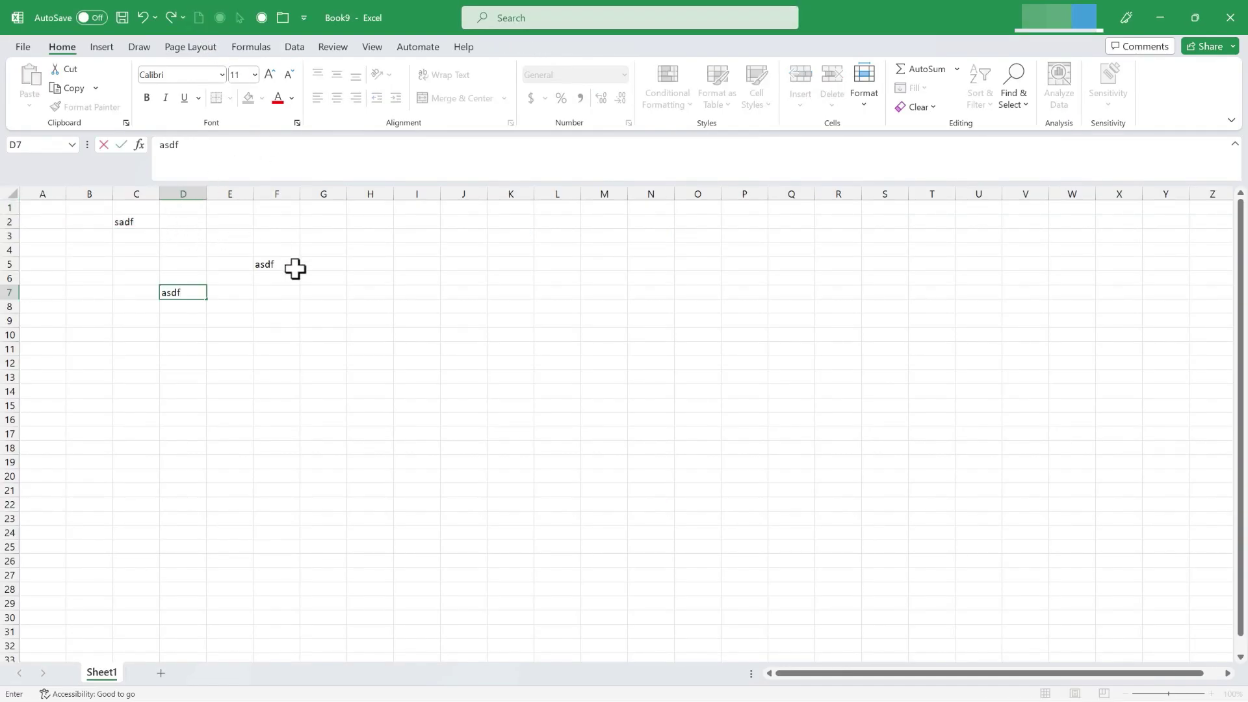
pyautogui.click(324, 298)
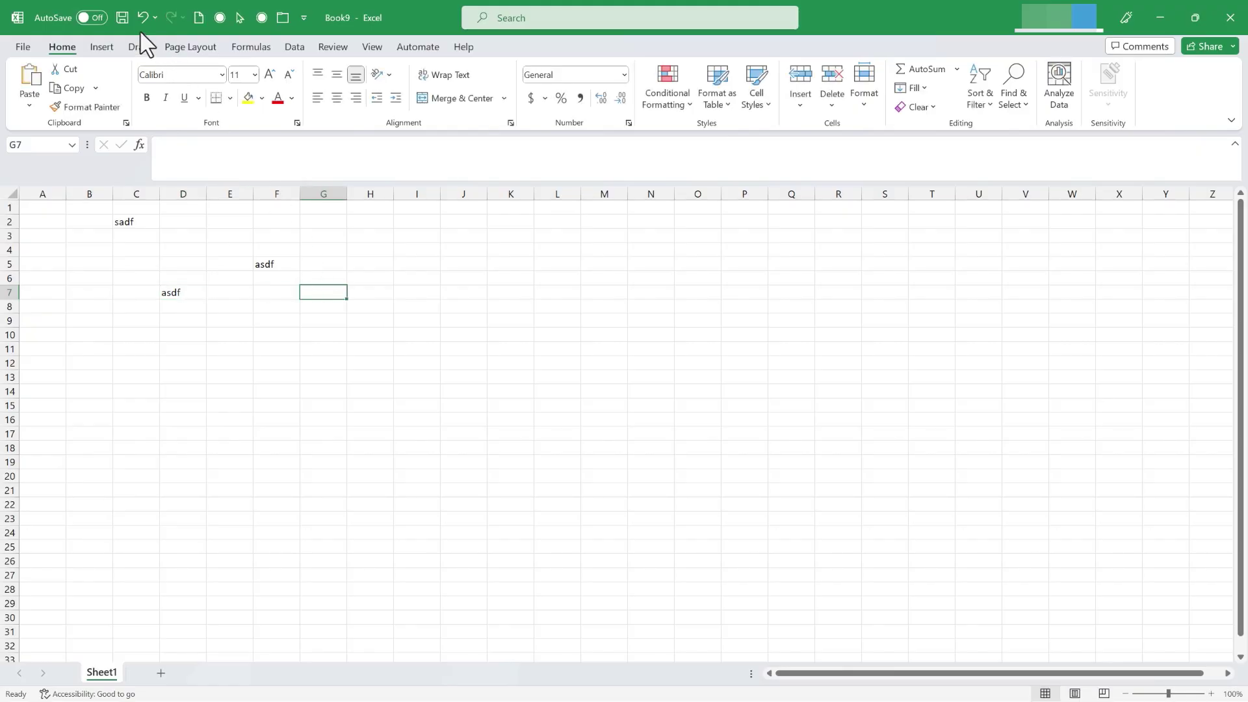
# - Create blank workbooks Book10 and Book11, restore Book10's window, and return to Book9
pyautogui.click(199, 17)
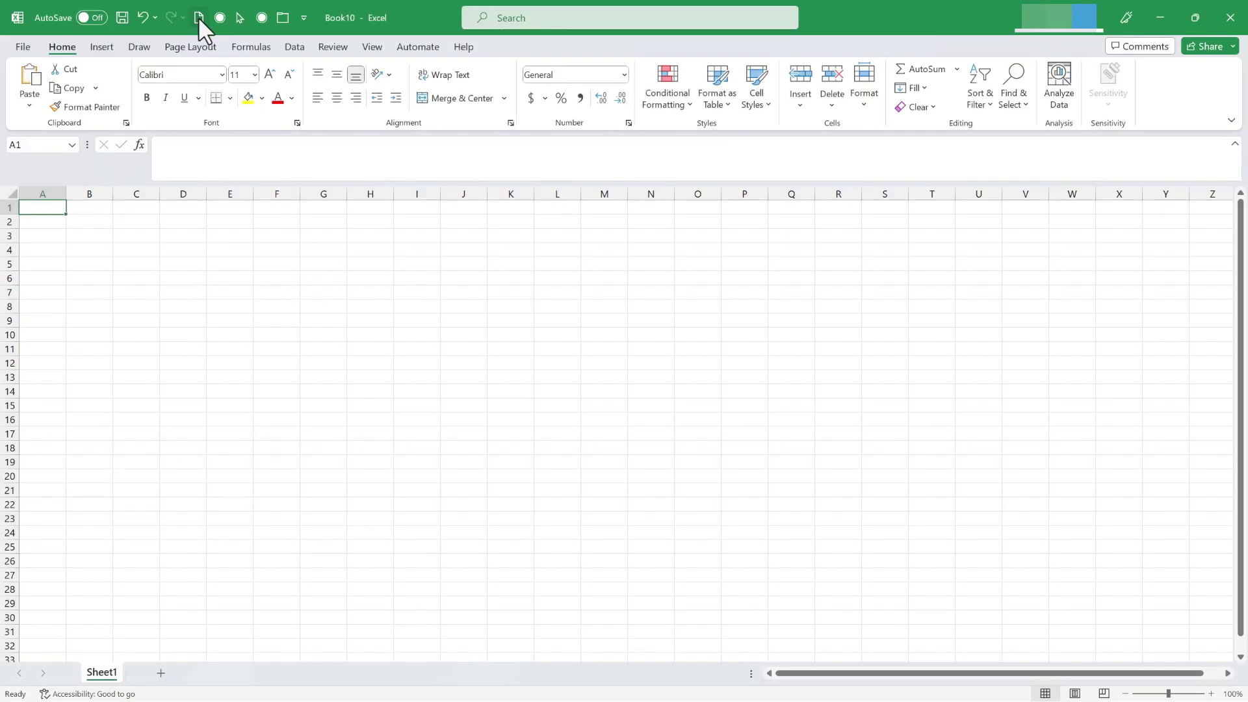
pyautogui.click(198, 17)
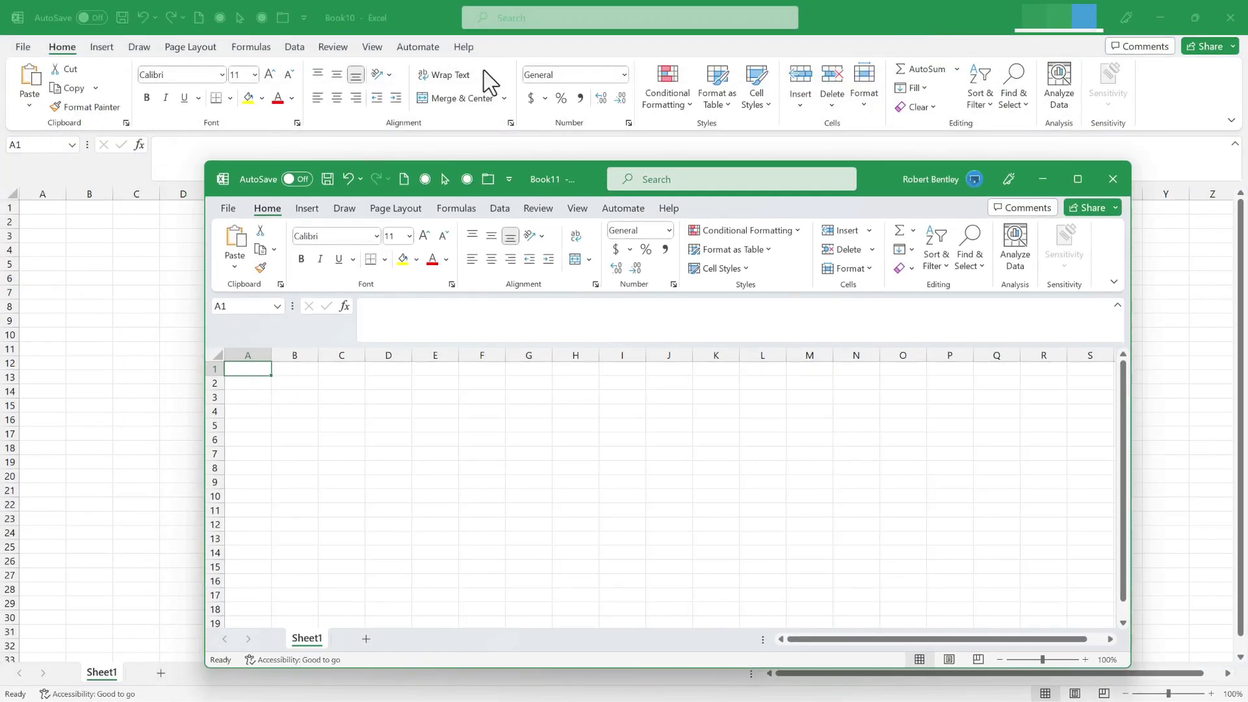
pyautogui.moveTo(428, 16); pyautogui.dragTo(381, 154)
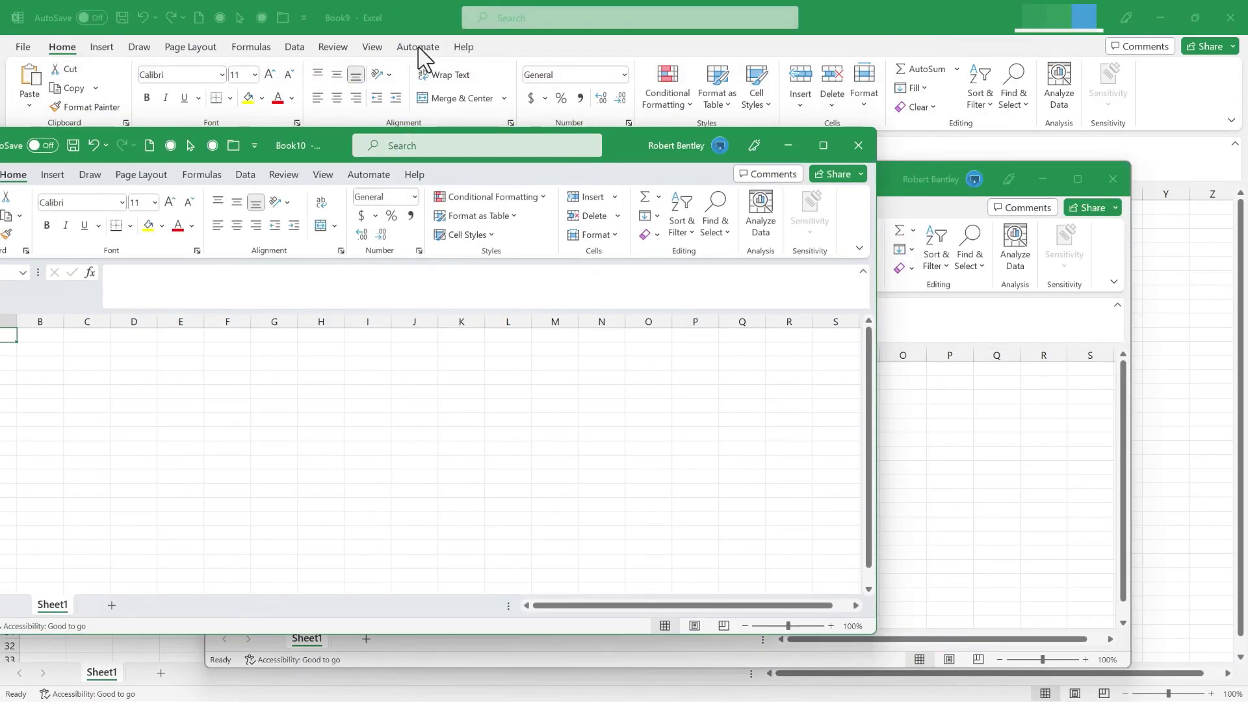
pyautogui.click(415, 23)
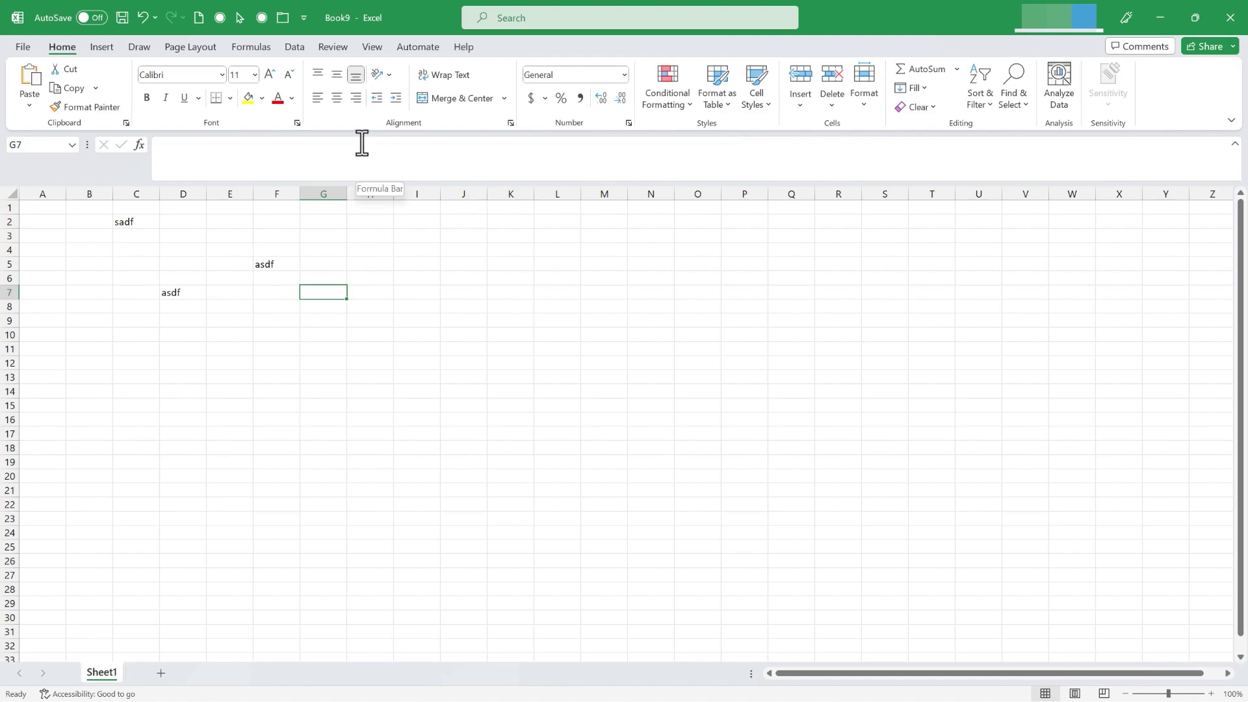
# - Close all test workbooks with the Close All button, saving Book9 when prompted
pyautogui.click(283, 17)
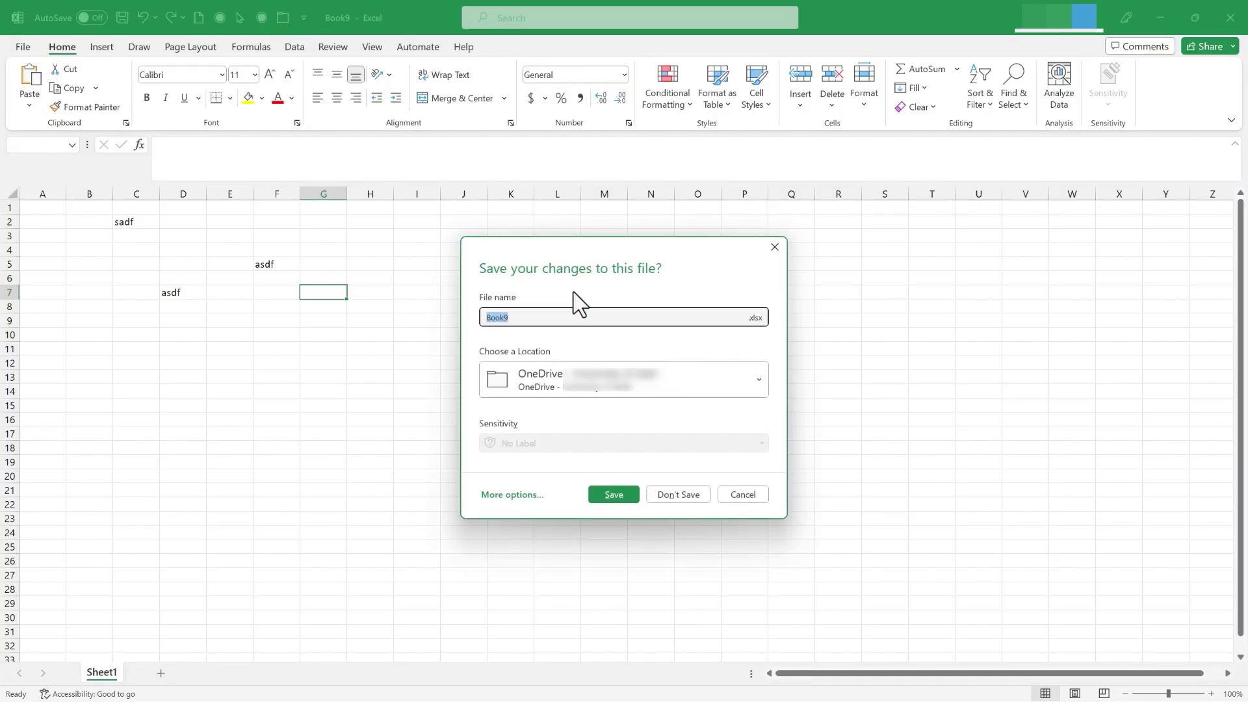
pyautogui.click(619, 495)
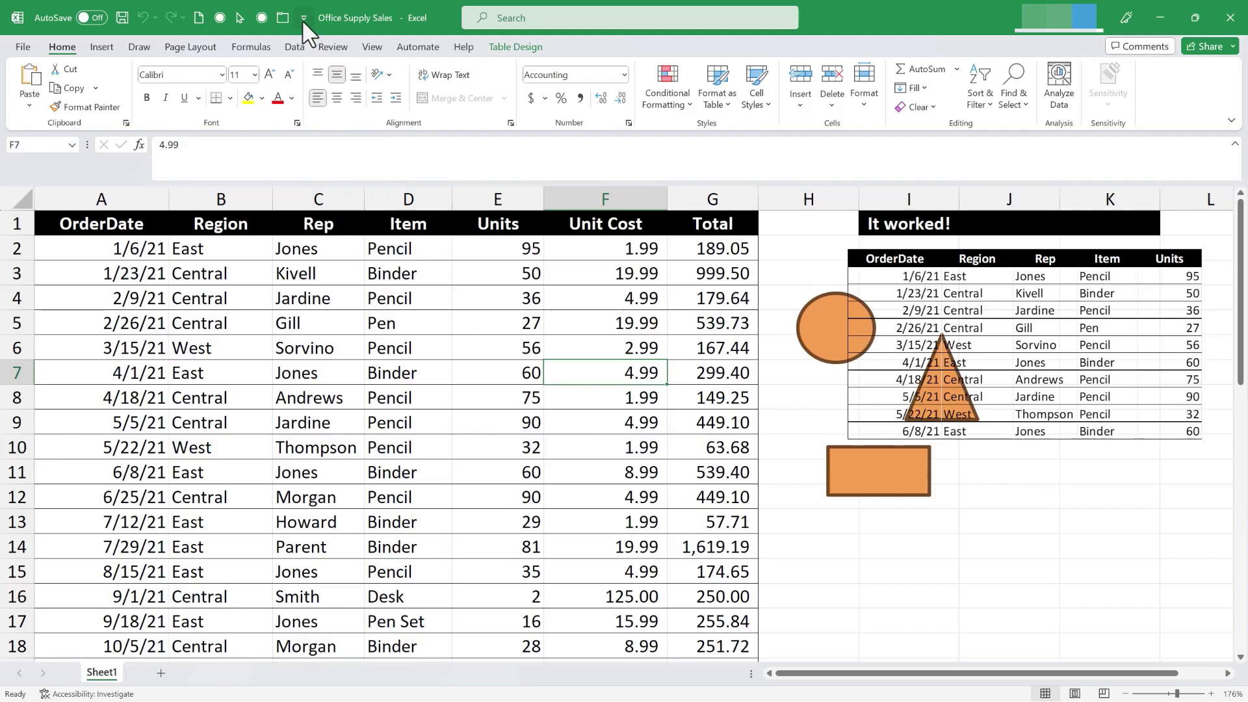
# - Add View Gridlines from All Commands to the Quick Access Toolbar, below Close All
pyautogui.click(304, 17)
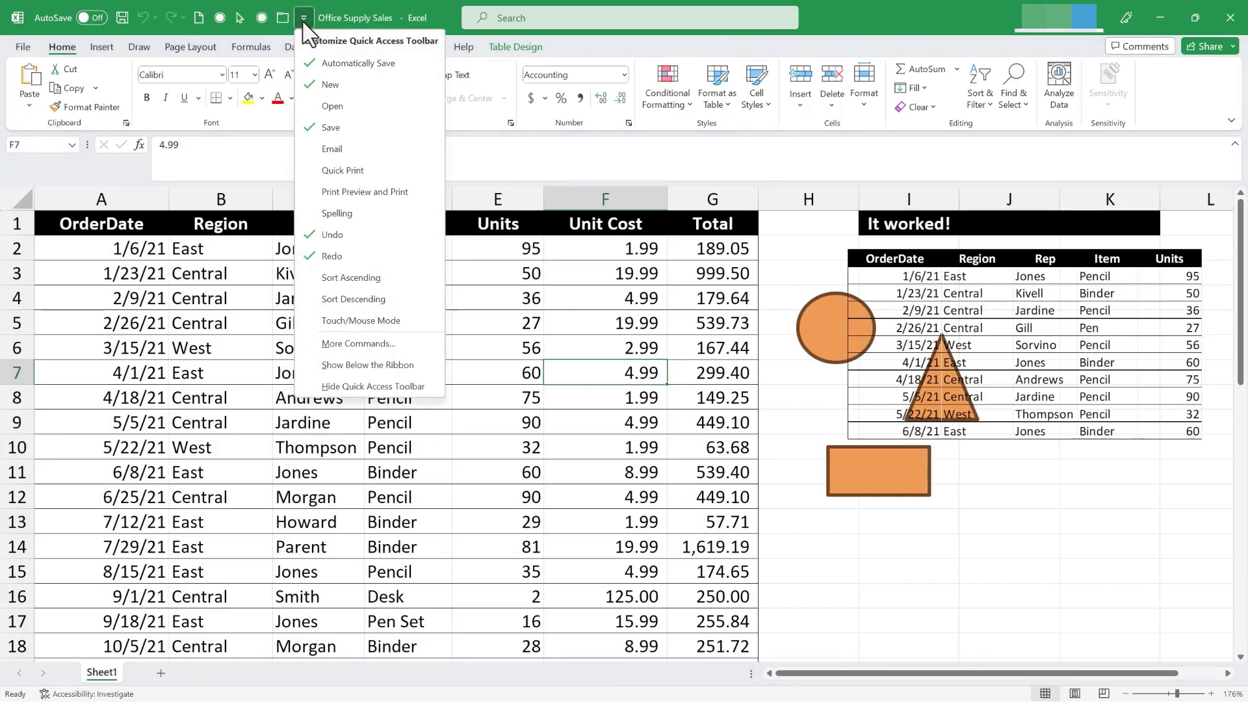
pyautogui.click(359, 345)
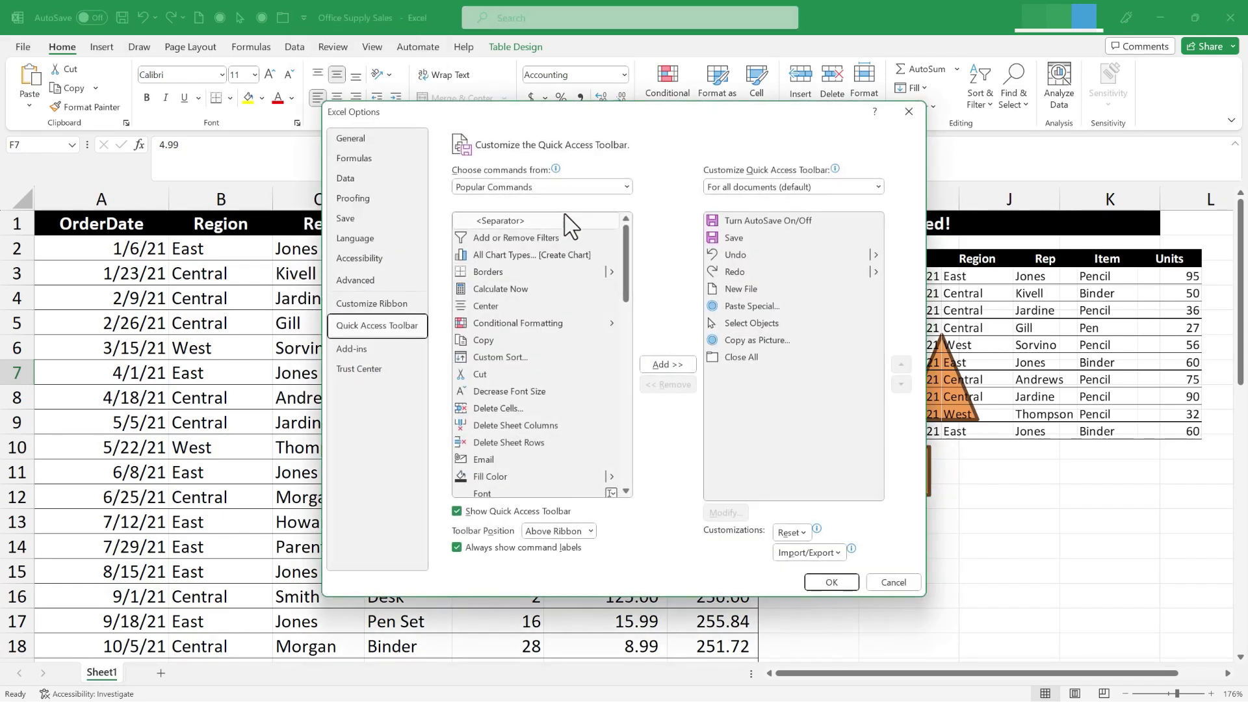
pyautogui.click(603, 189)
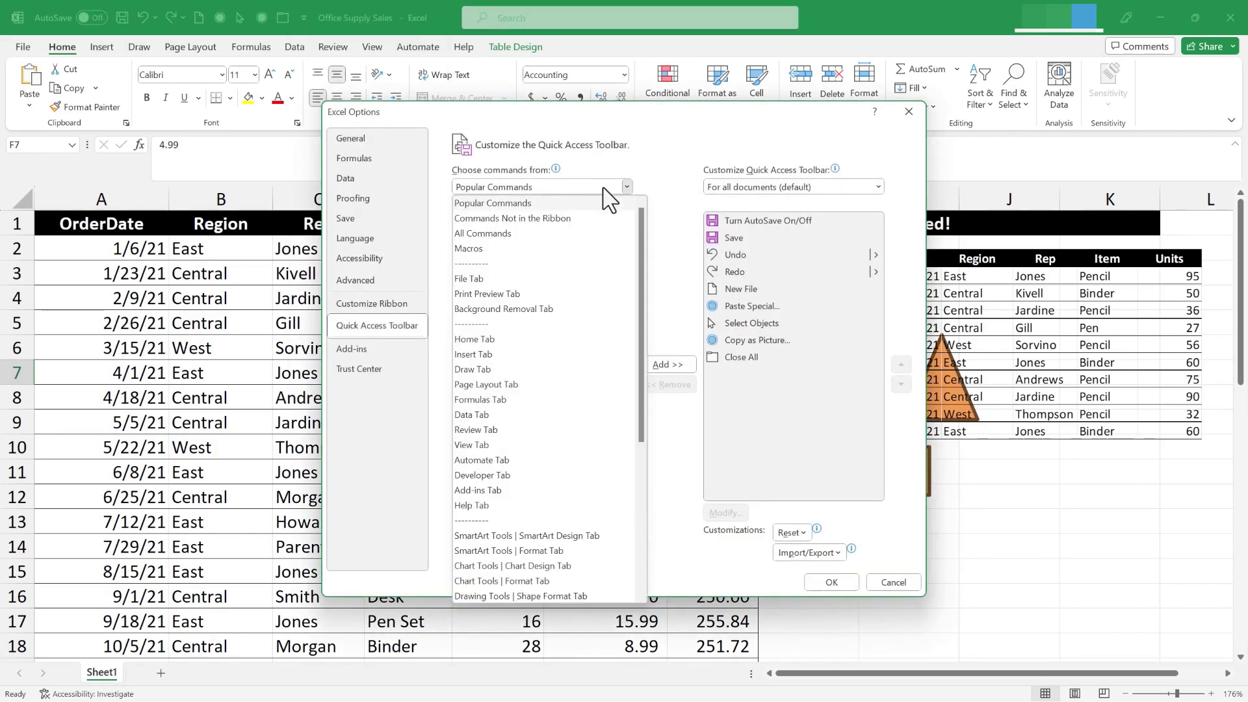
pyautogui.press('Escape')
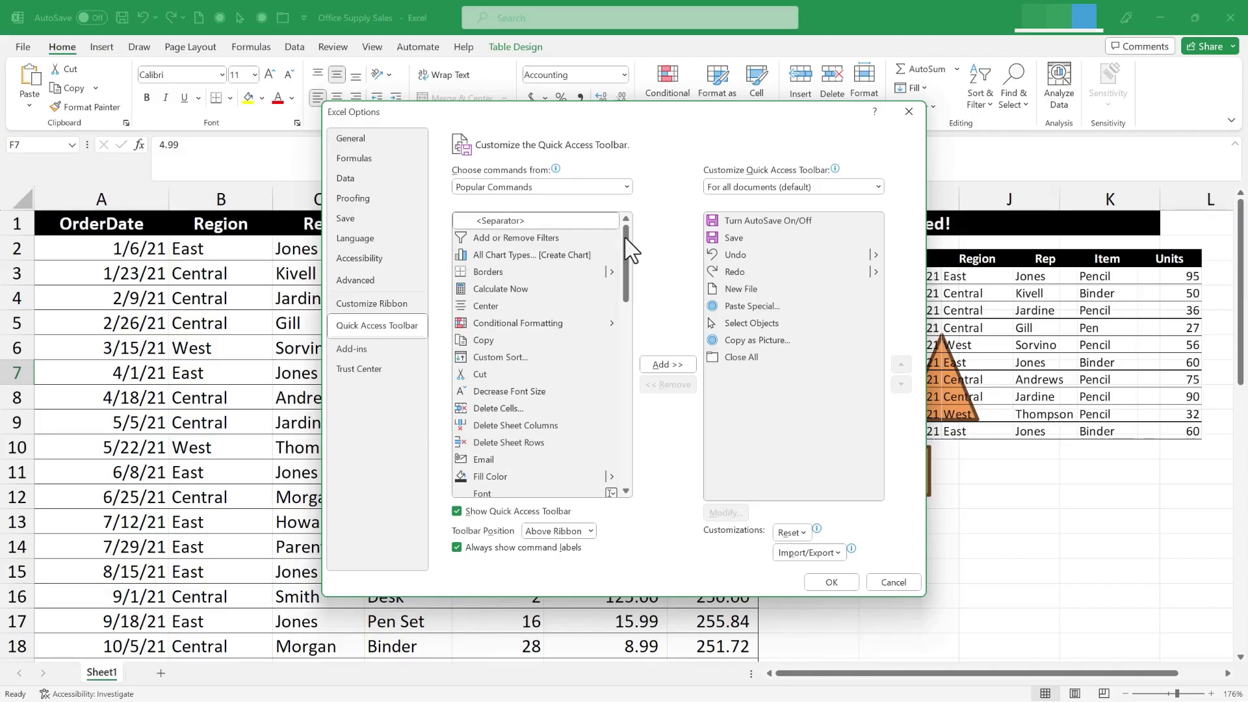
pyautogui.press('Down')
pyautogui.press('Down')
pyautogui.moveTo(623, 229); pyautogui.dragTo(608, 471)
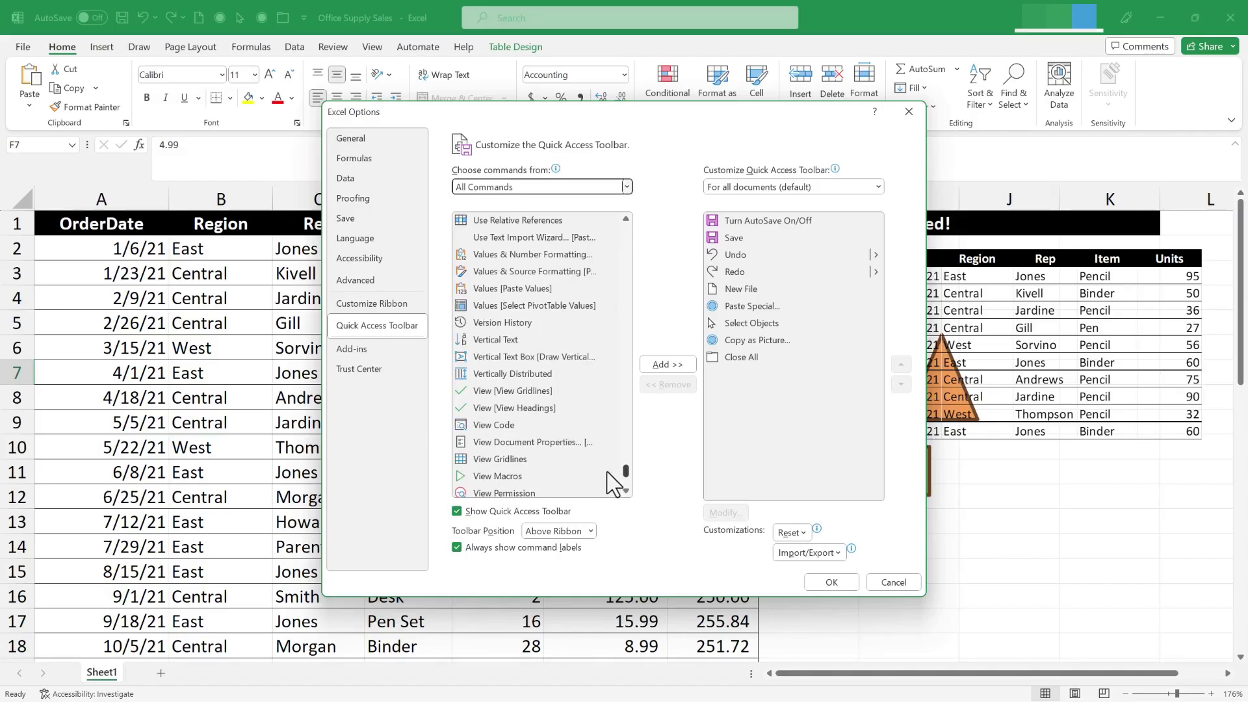
pyautogui.scroll(-2, 607, 470)
pyautogui.click(511, 362)
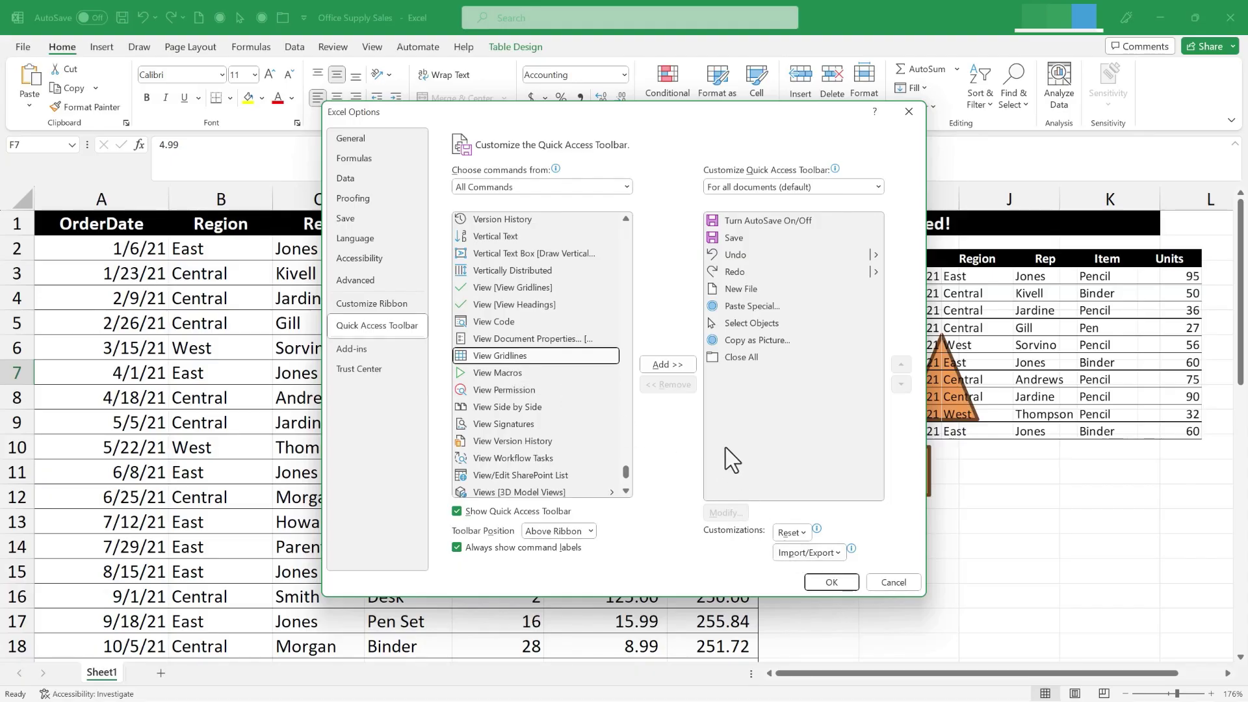
pyautogui.click(668, 365)
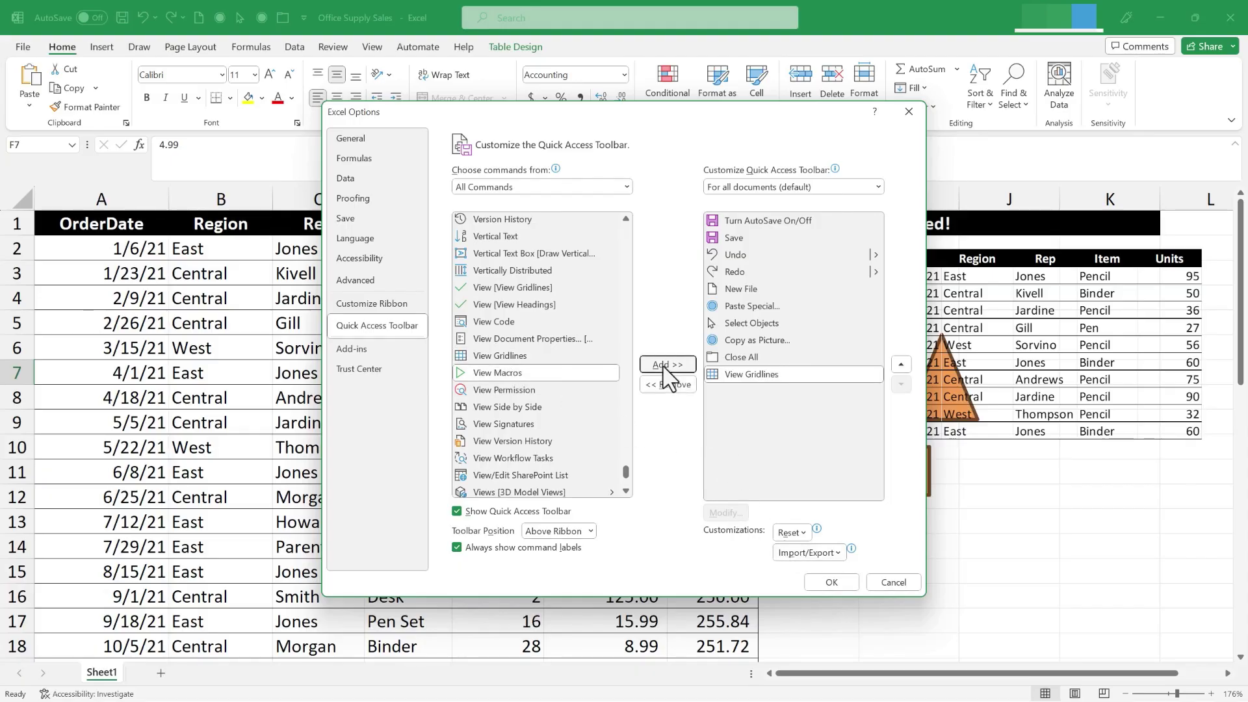
pyautogui.click(834, 582)
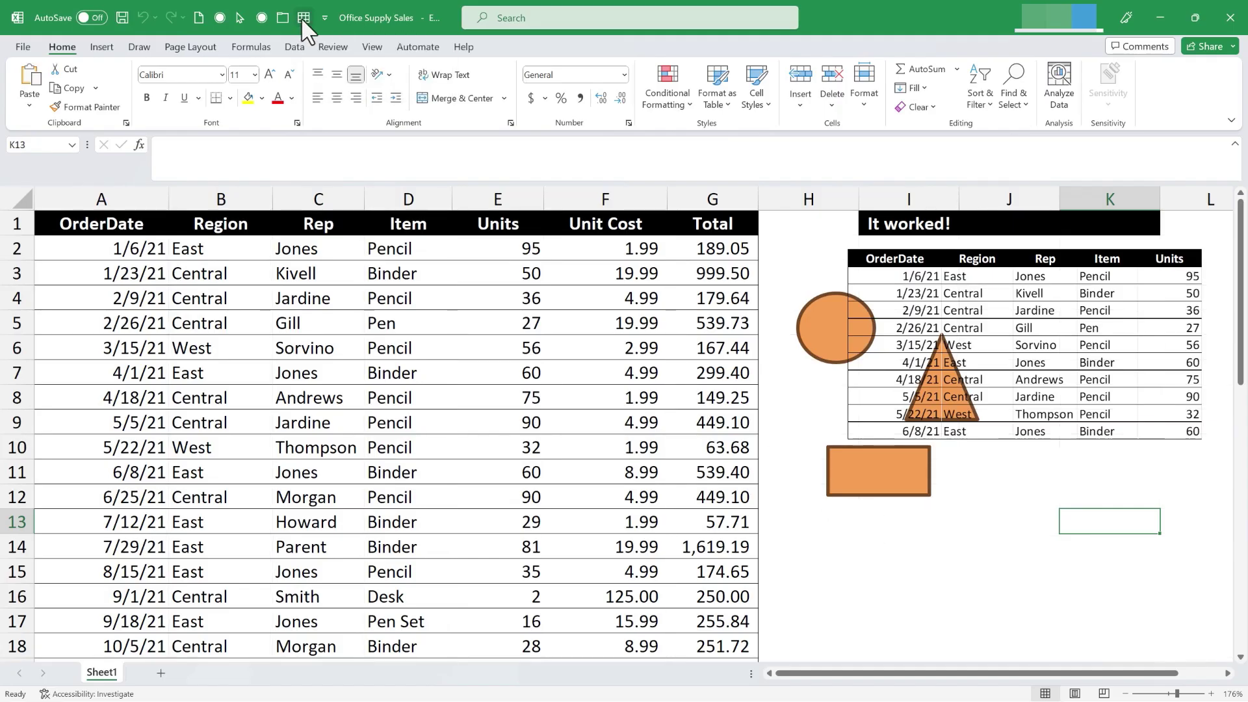
pyautogui.scroll(-1, 964, 528)
pyautogui.scroll(1, 964, 529)
pyautogui.scroll(-8, 943, 527)
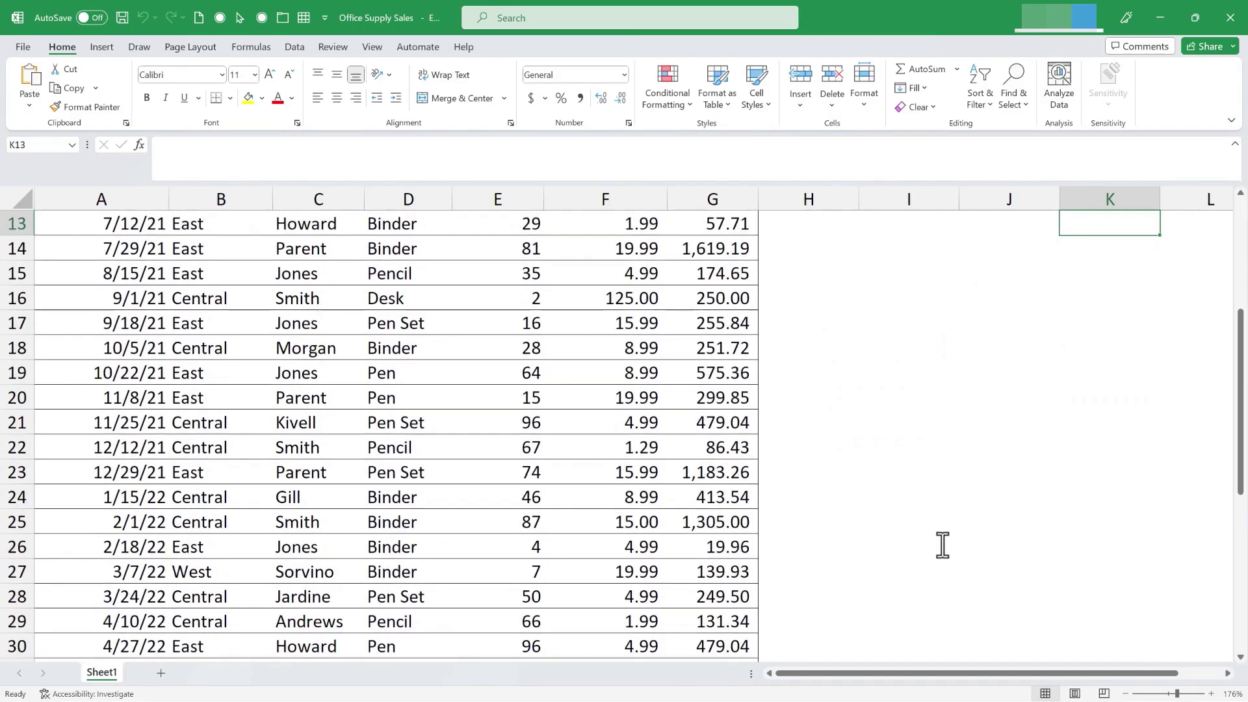
pyautogui.scroll(8, 947, 566)
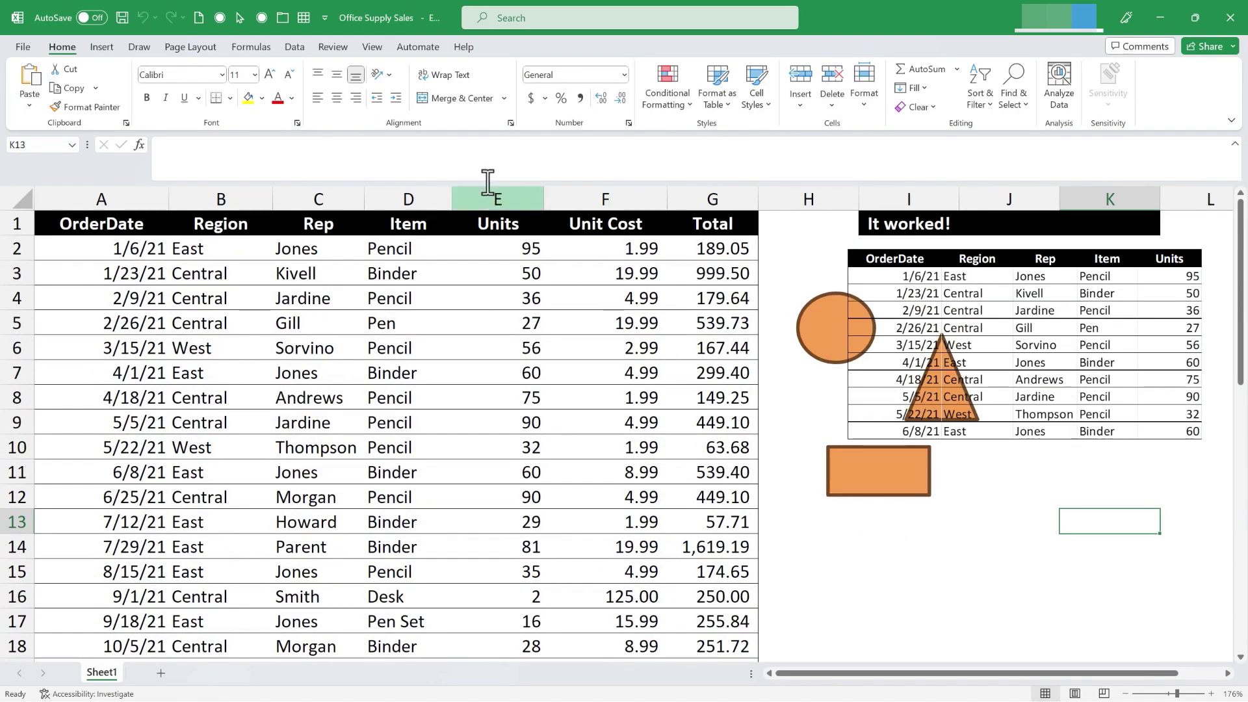
pyautogui.click(304, 18)
pyautogui.click(304, 18)
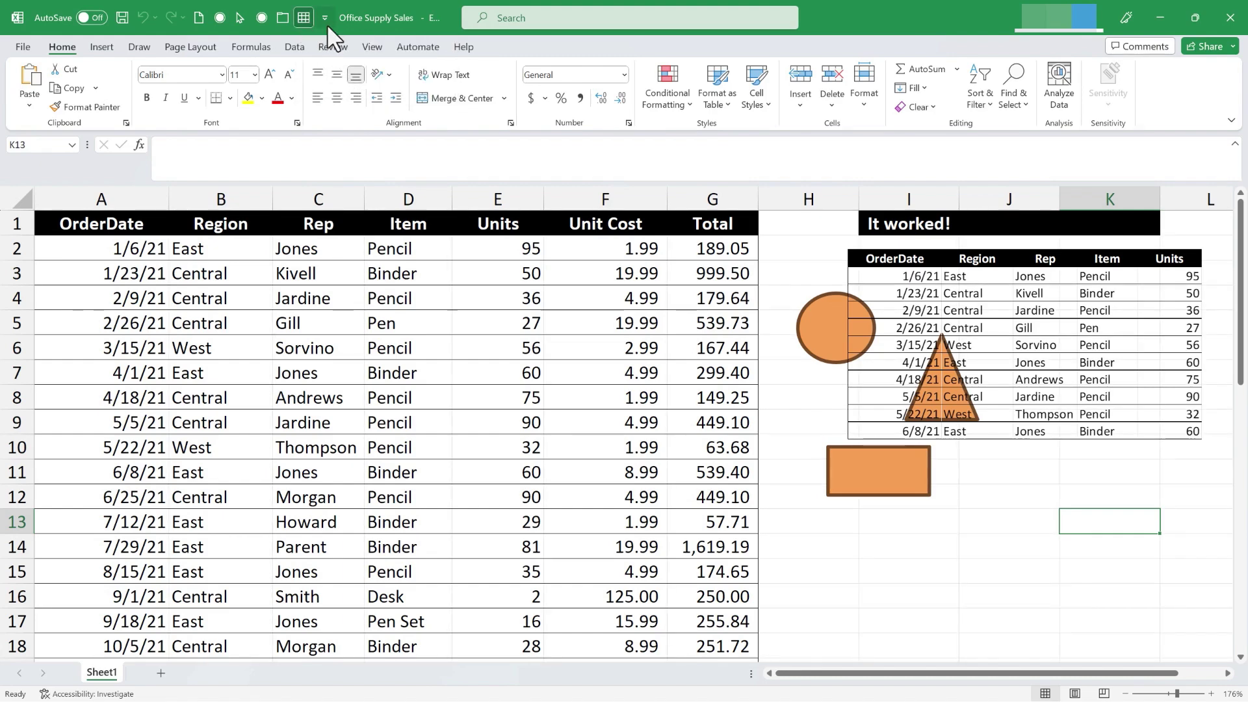
# - Add the Spelling... command from All Commands to the Quick Access Toolbar
pyautogui.click(325, 22)
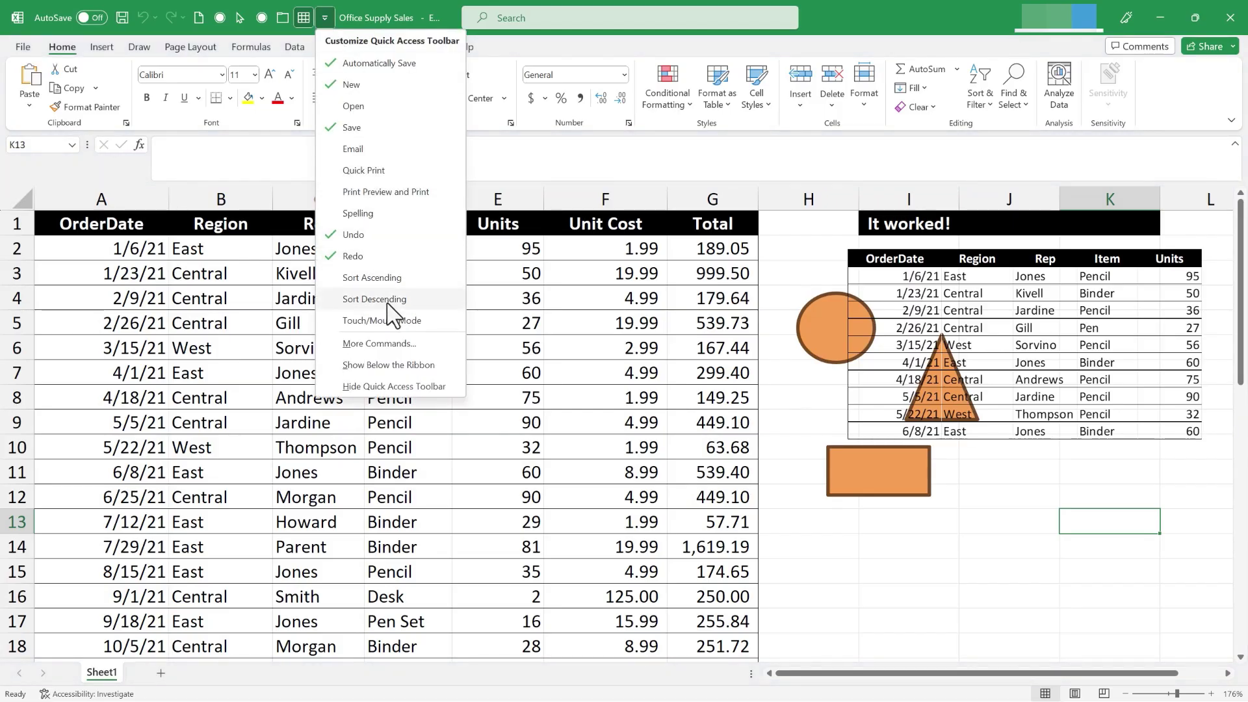
pyautogui.click(404, 347)
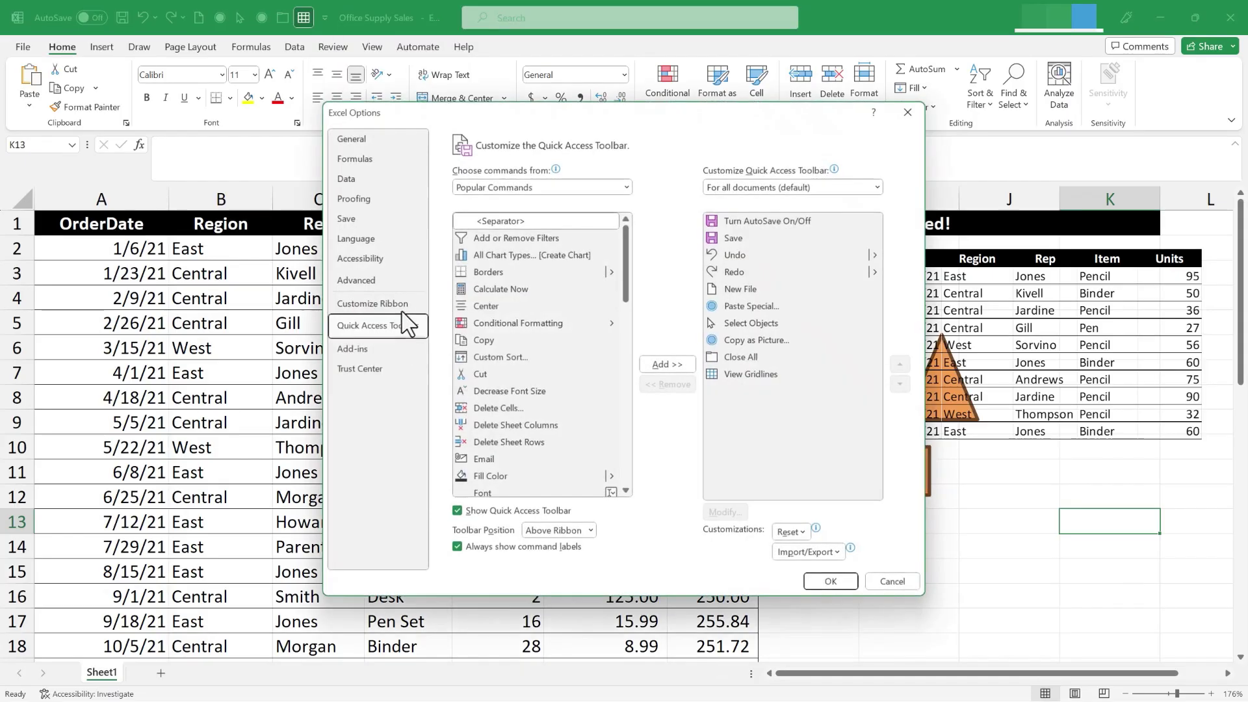
pyautogui.click(624, 187)
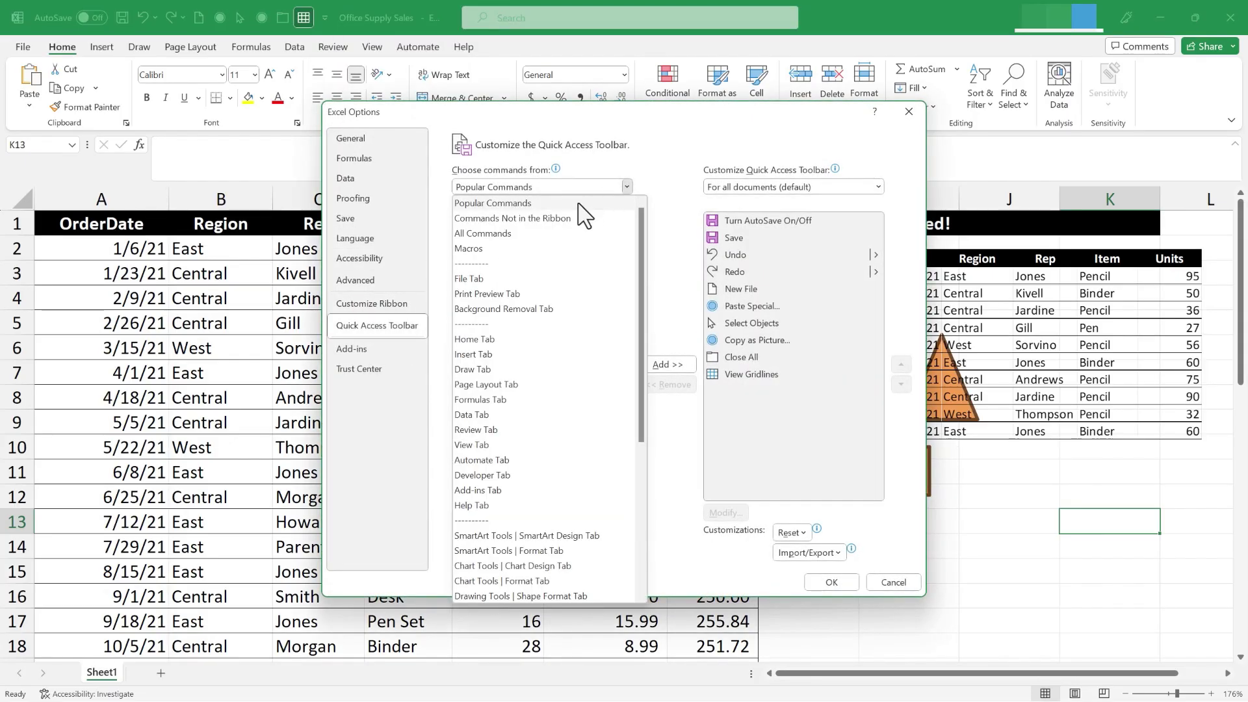
pyautogui.press('Escape')
pyautogui.moveTo(626, 260); pyautogui.dragTo(623, 449)
pyautogui.click(482, 400)
pyautogui.click(665, 365)
pyautogui.click(840, 582)
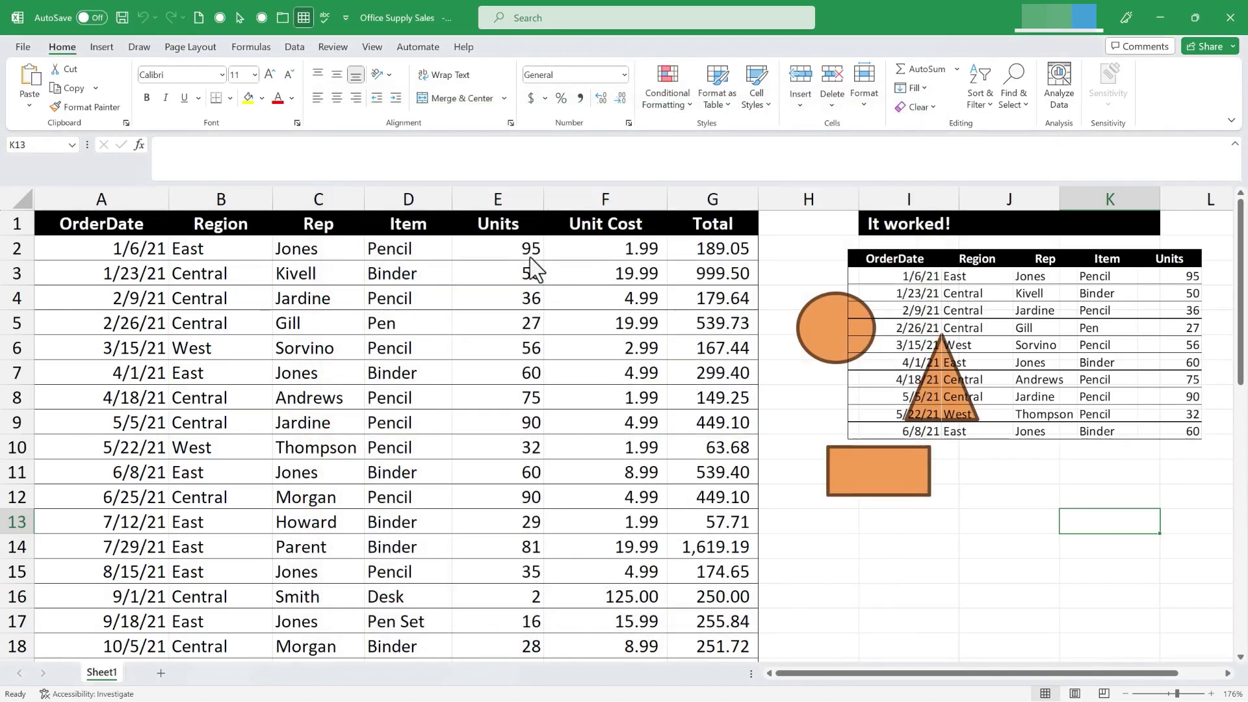
# - Run a spell check from the new Spelling button, then cancel it without changes
pyautogui.click(327, 17)
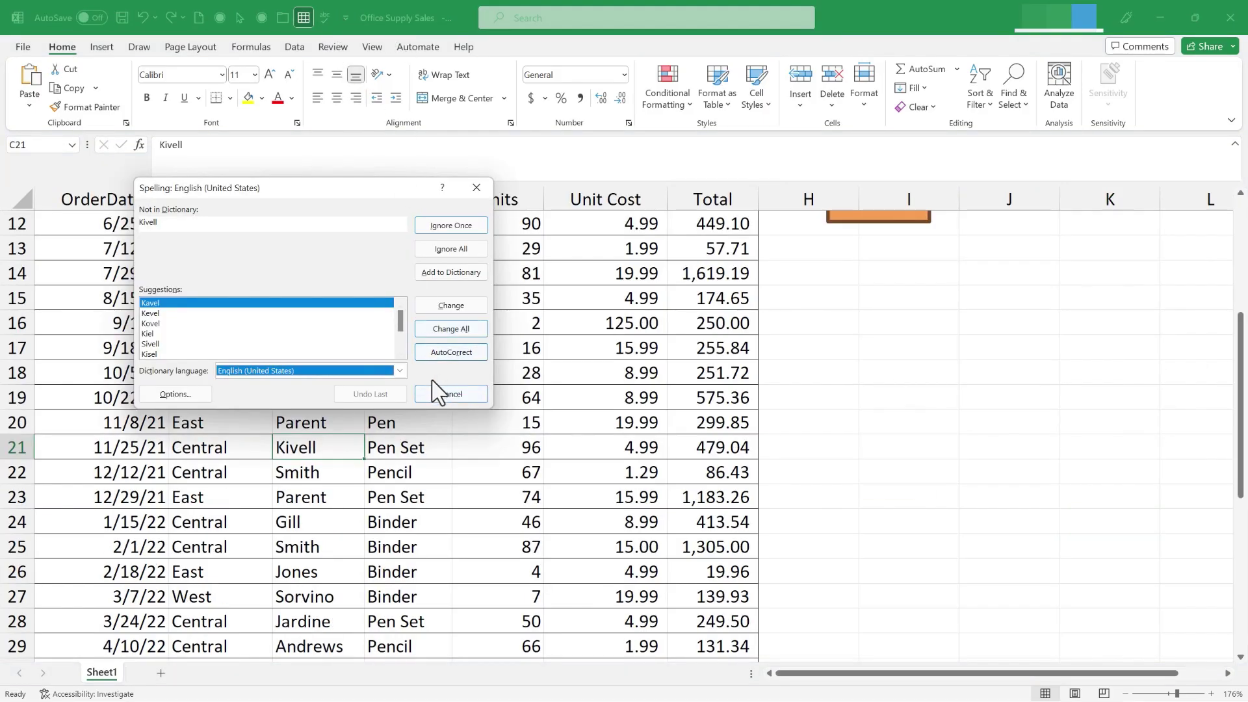
pyautogui.click(445, 394)
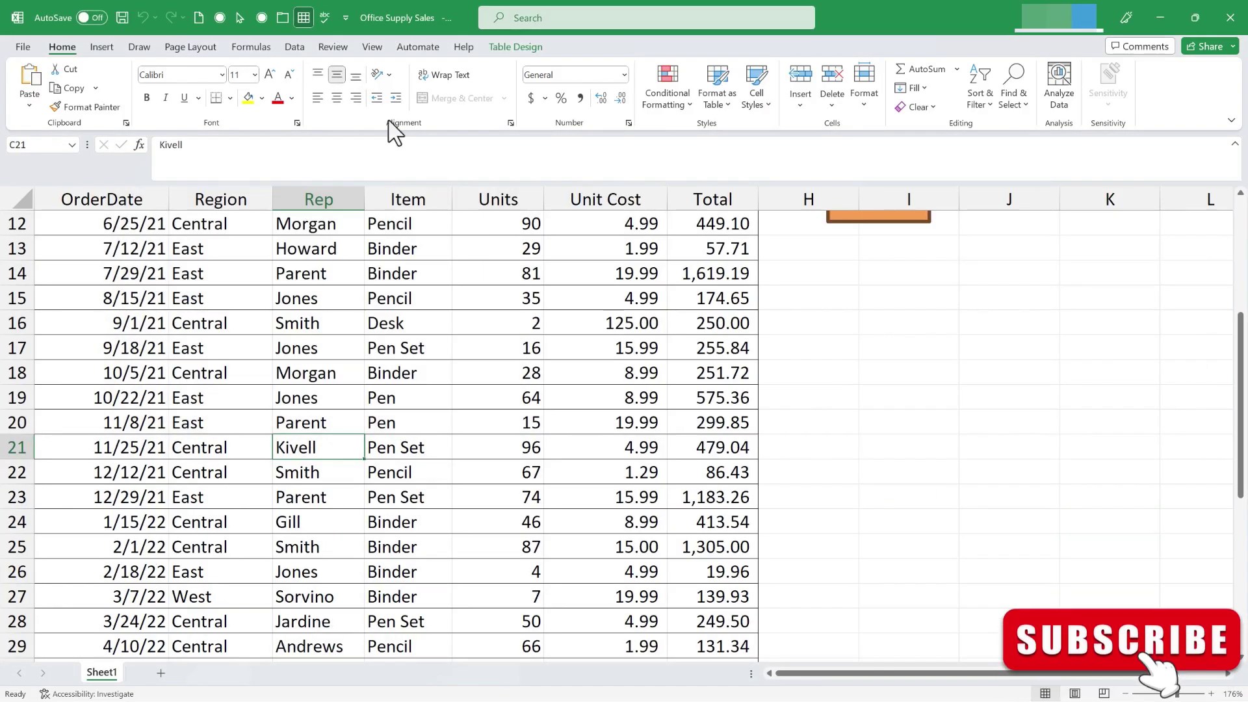
pyautogui.click(345, 18)
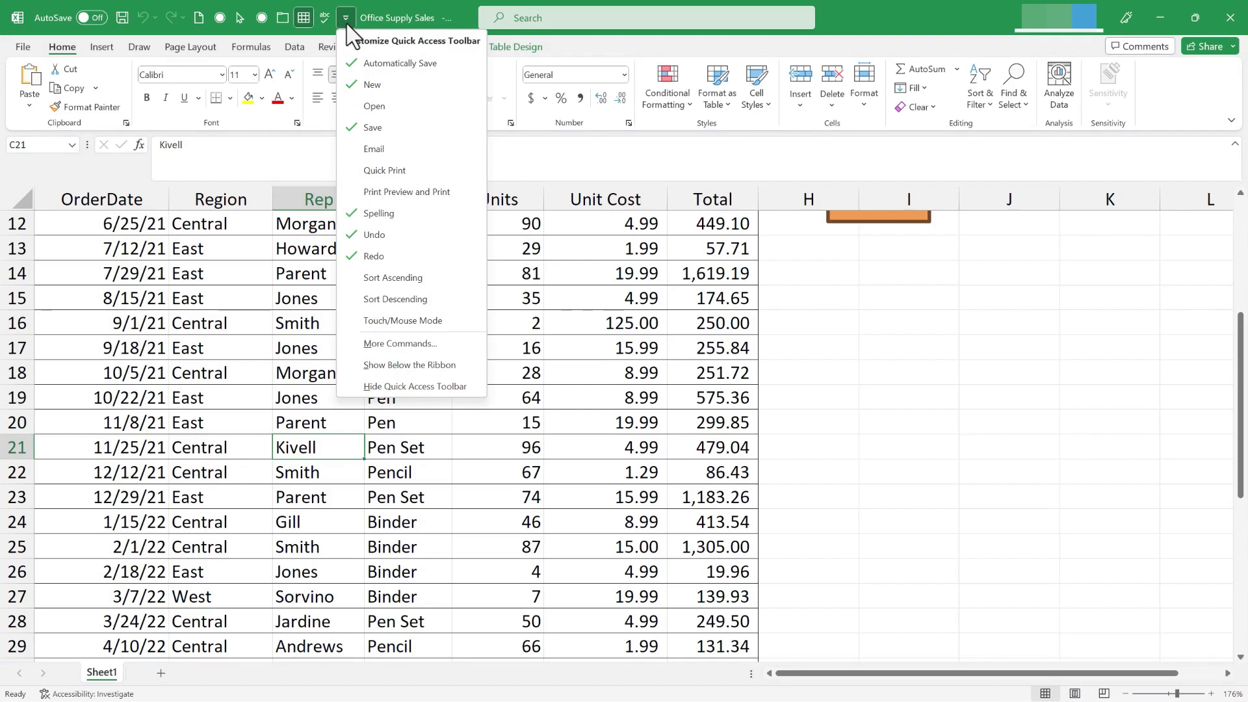
# - Move Copy as Picture to the end of the Quick Access Toolbar command list
pyautogui.click(400, 344)
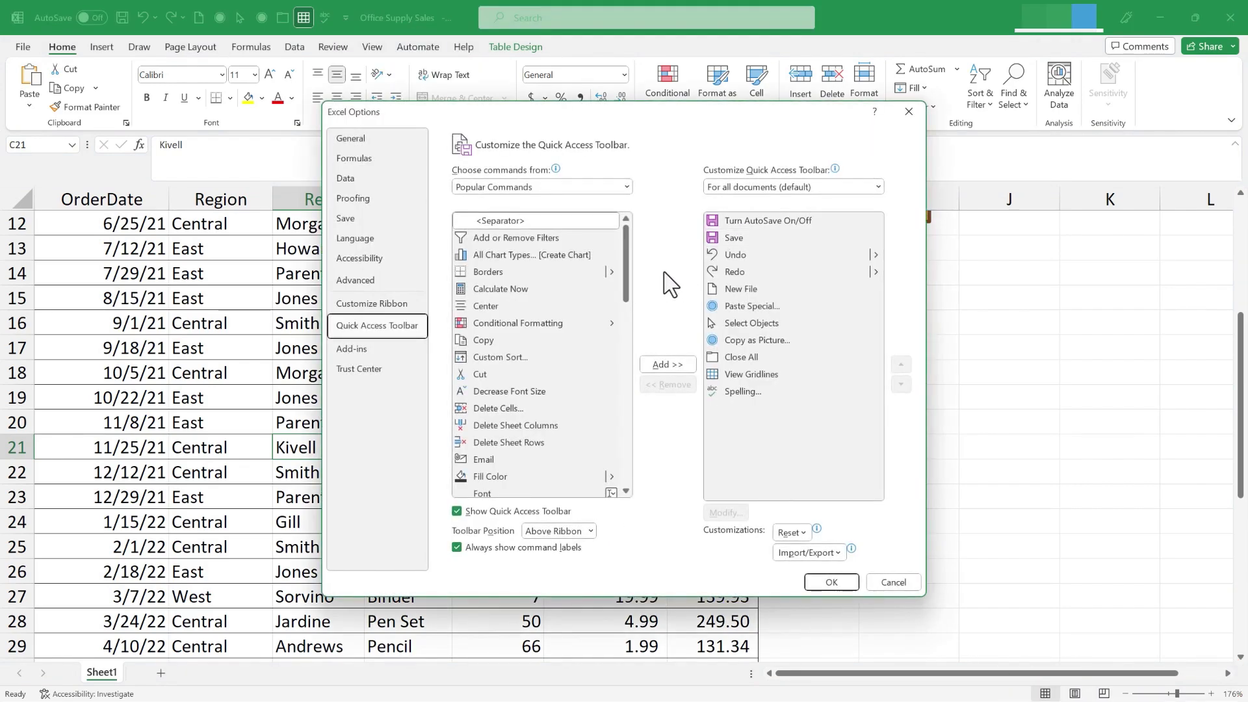
pyautogui.click(627, 187)
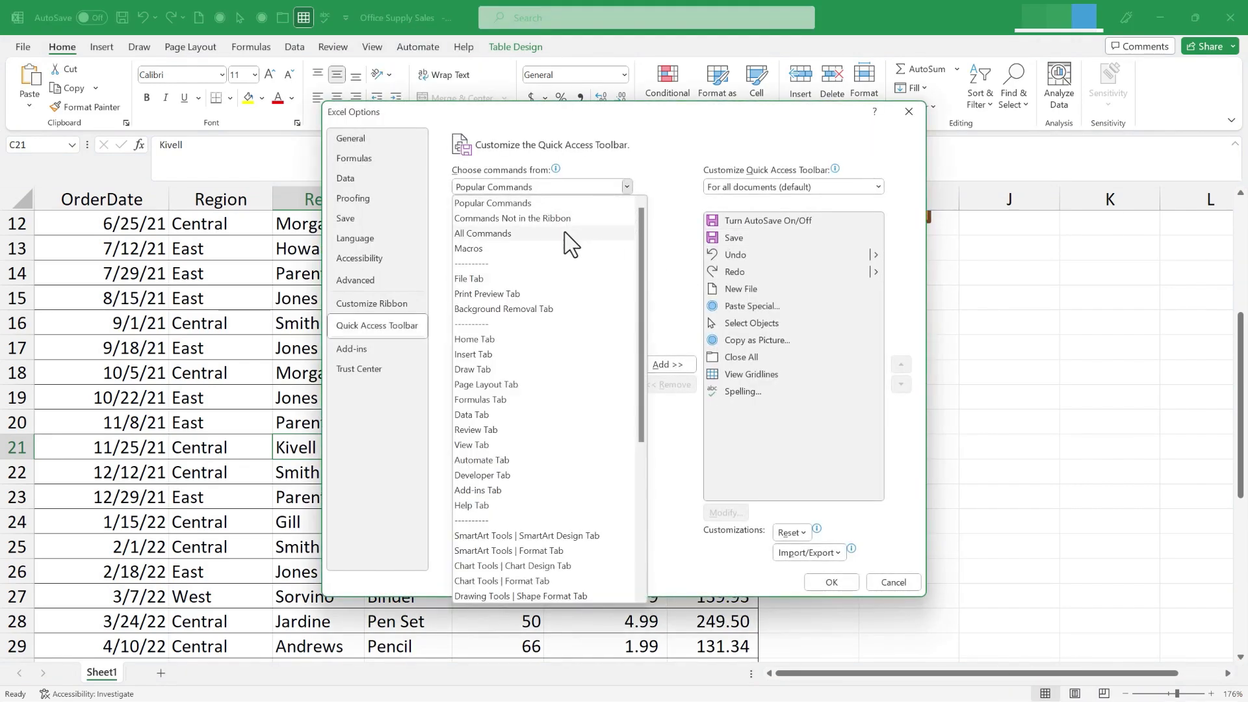
pyautogui.press('Escape')
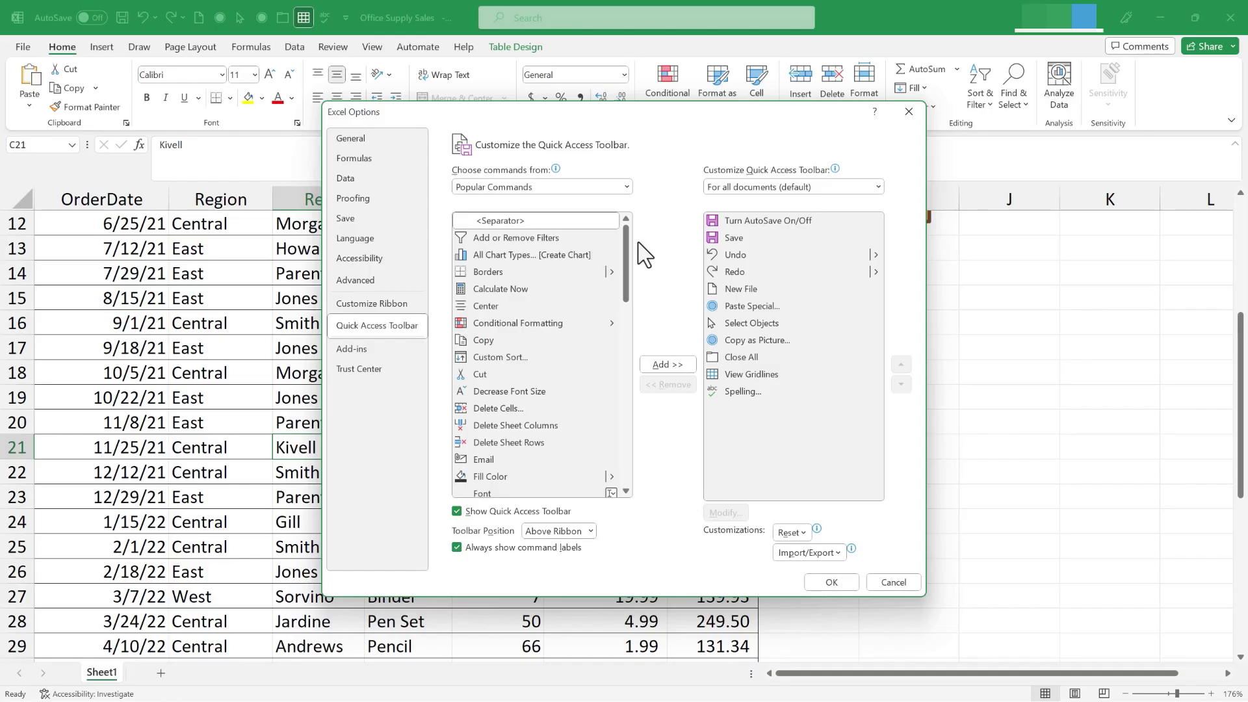
pyautogui.moveTo(626, 234); pyautogui.dragTo(639, 395)
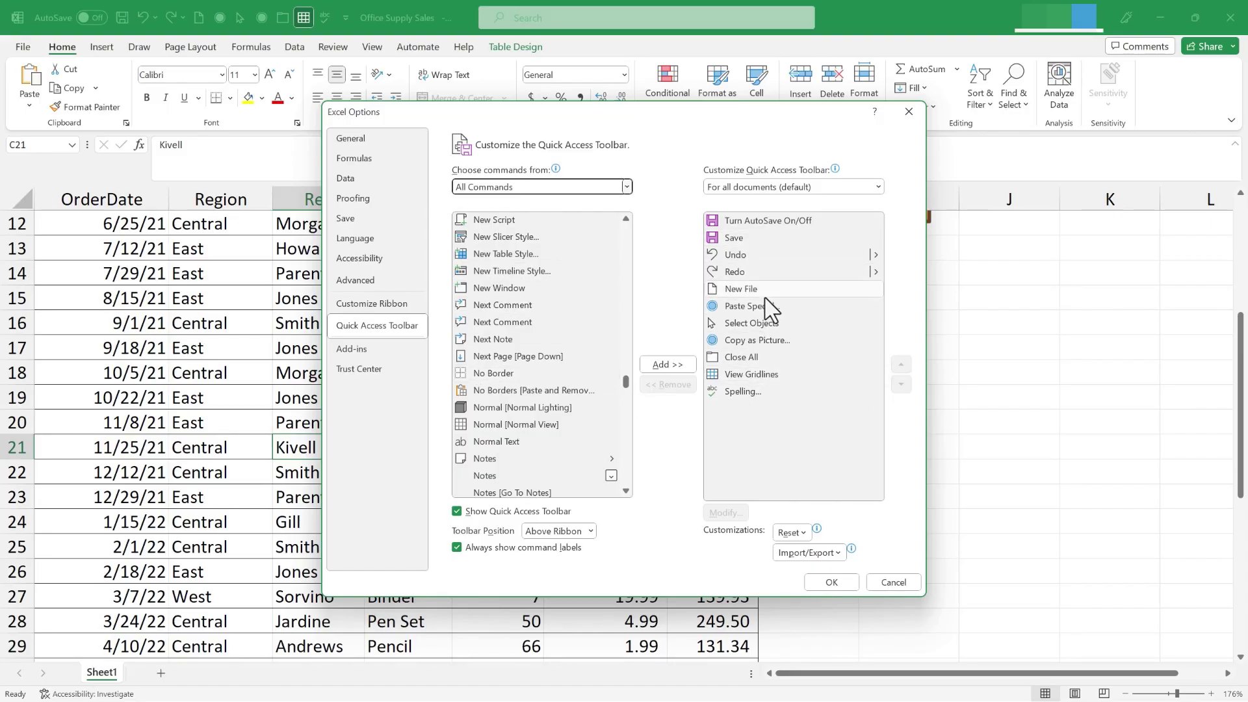
pyautogui.click(771, 343)
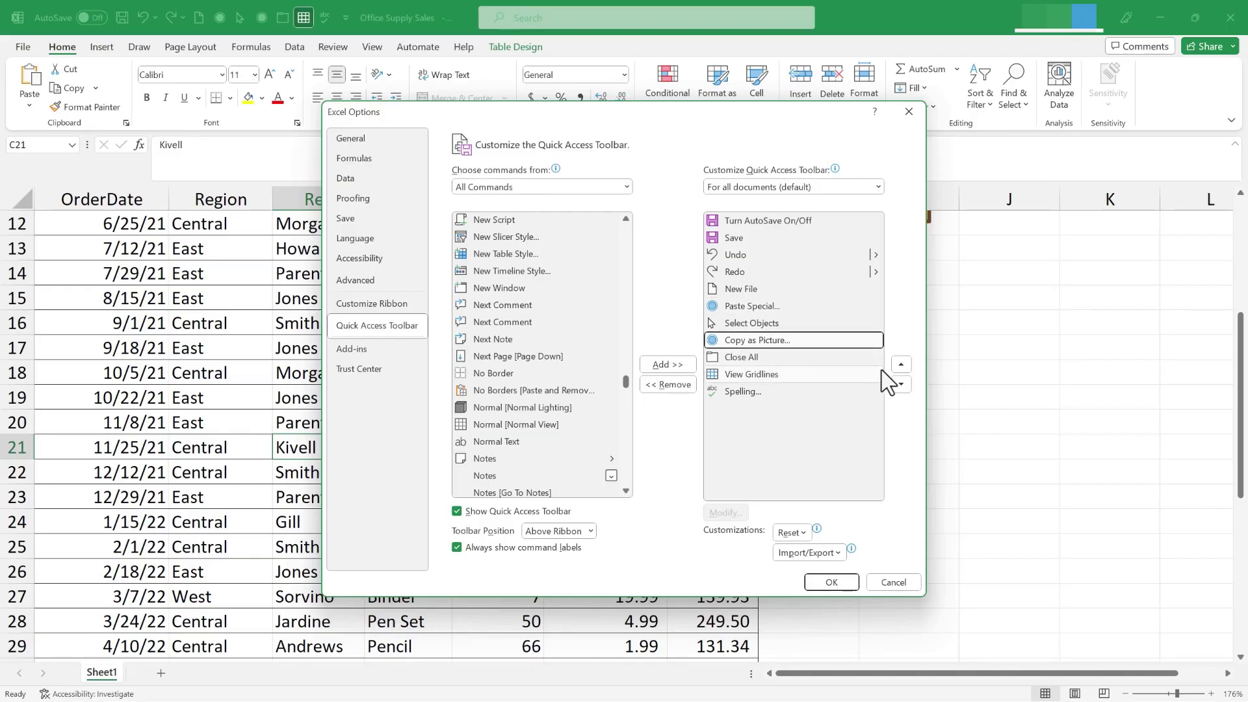
pyautogui.click(902, 384)
pyautogui.click(901, 385)
pyautogui.click(901, 384)
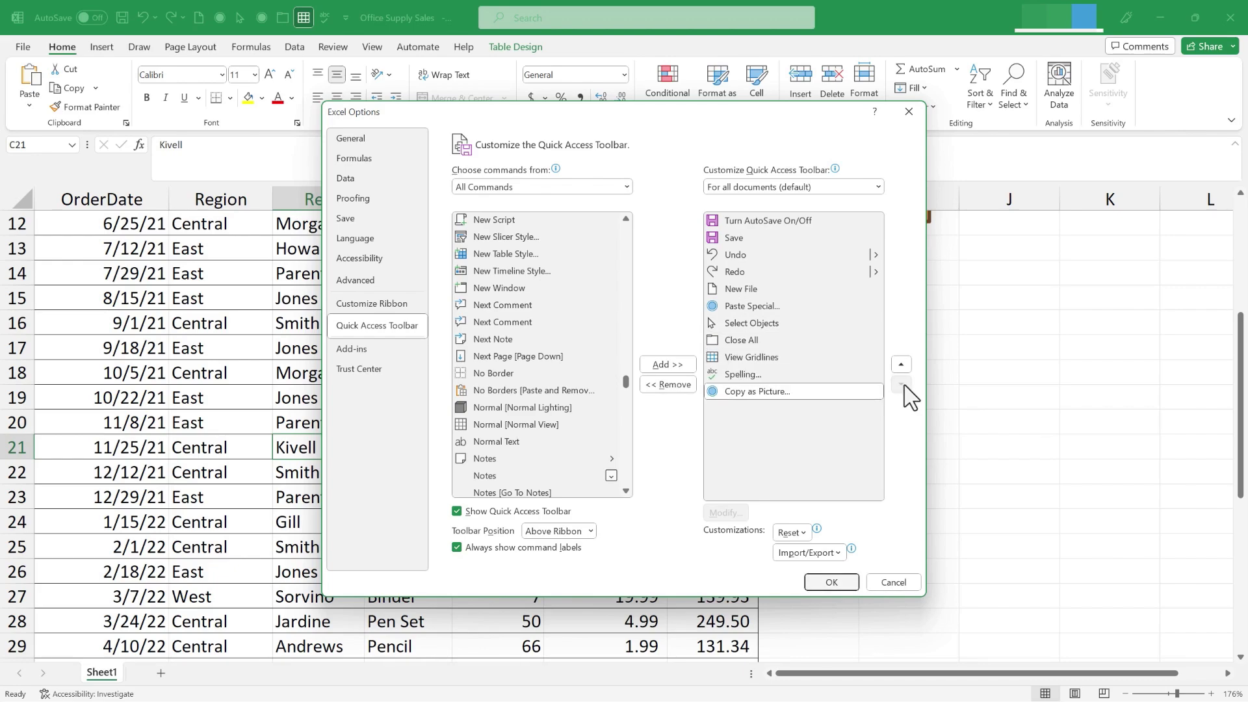
# - Move Paste Special up so it sits directly below Redo
pyautogui.click(771, 307)
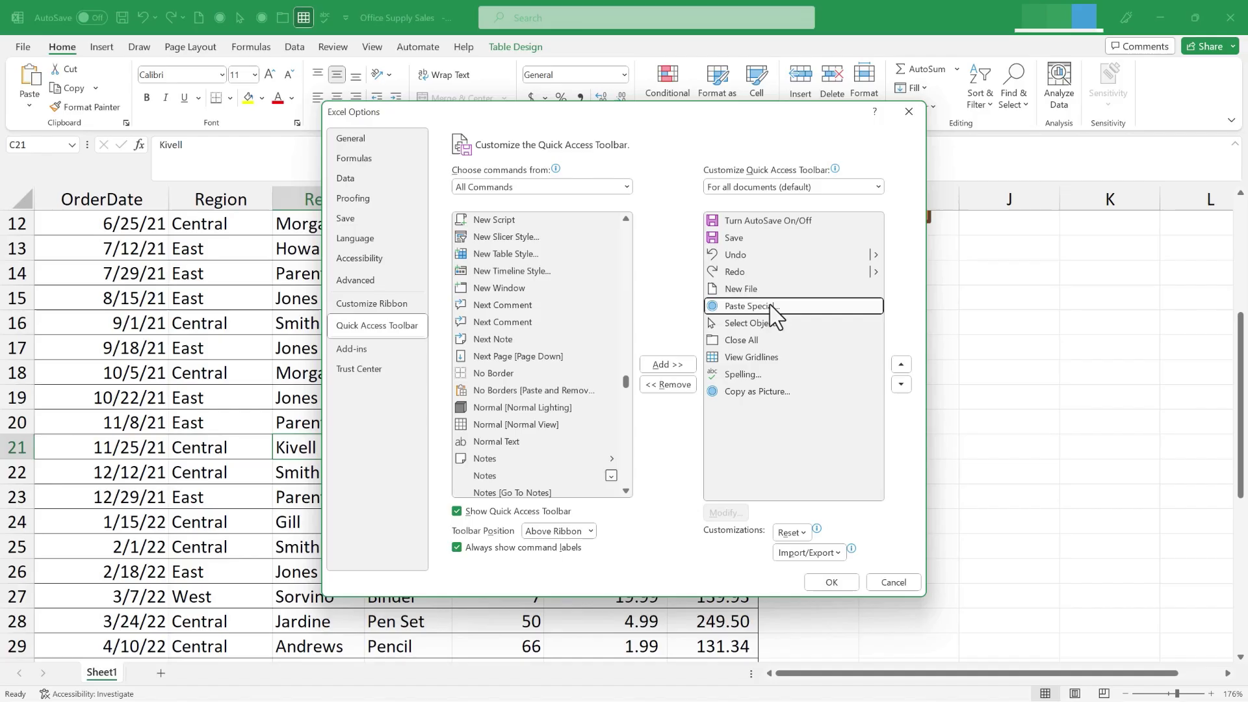
pyautogui.click(904, 366)
pyautogui.click(902, 365)
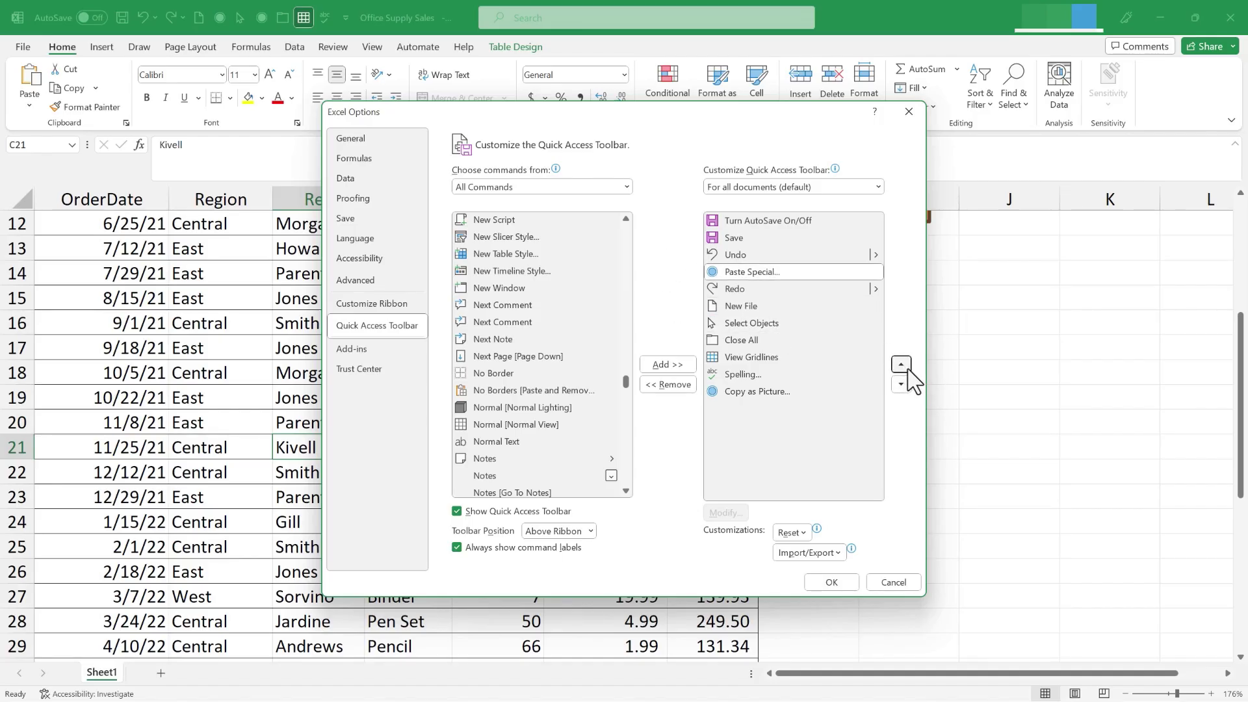
pyautogui.click(902, 384)
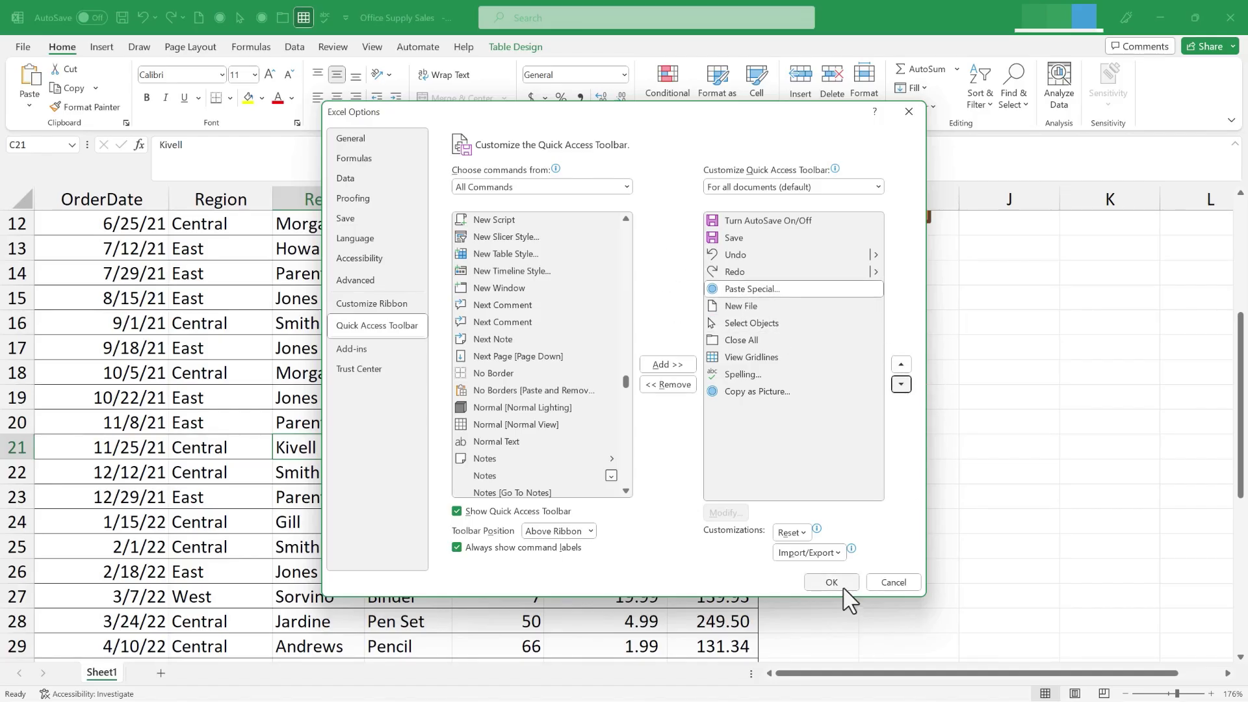